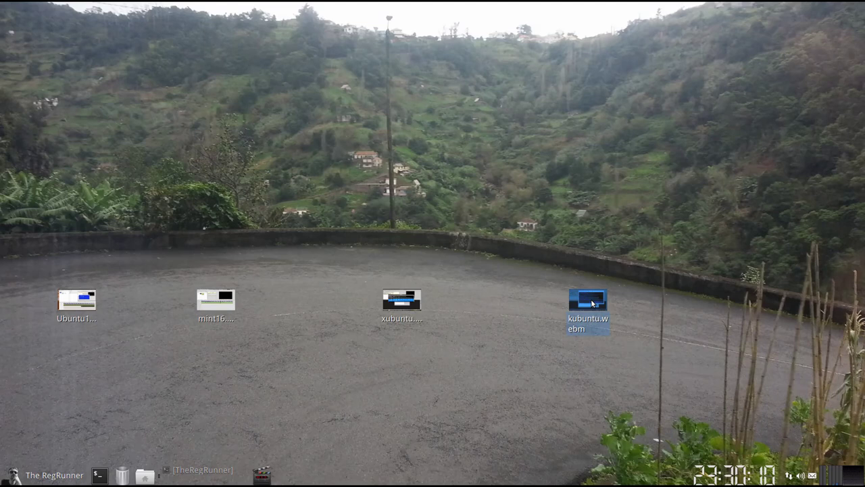
left_click(416, 302)
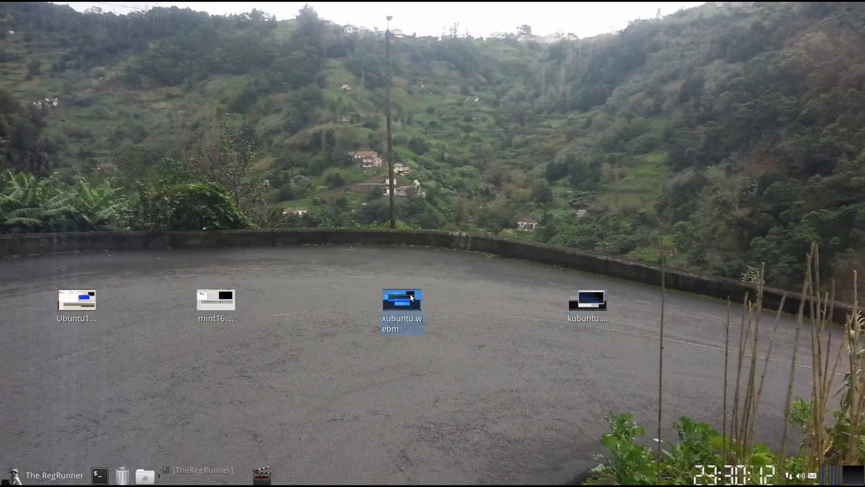
left_click(275, 379)
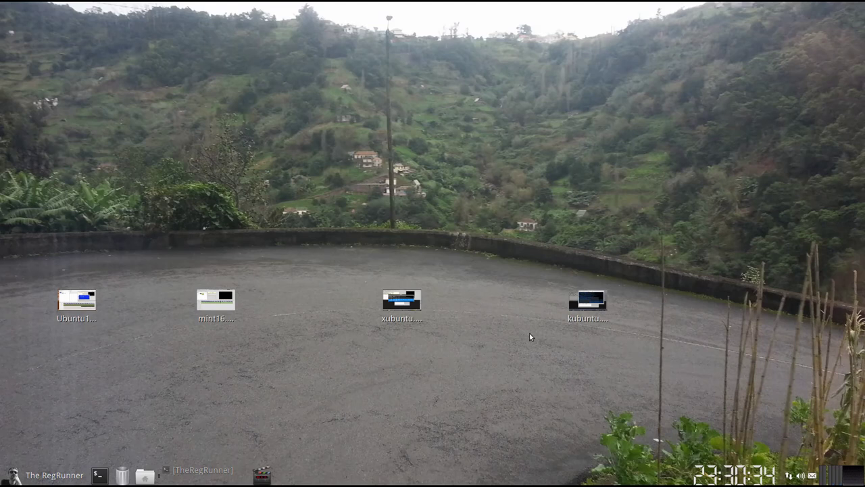
left_click(602, 304)
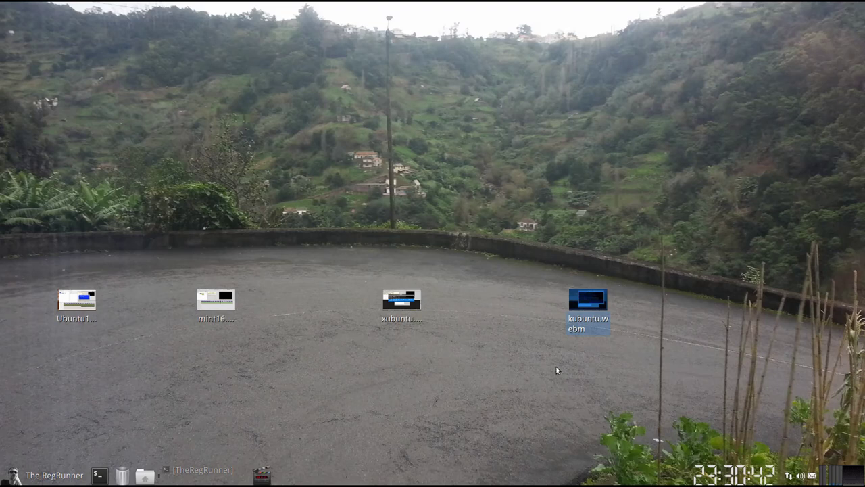
left_click(419, 292)
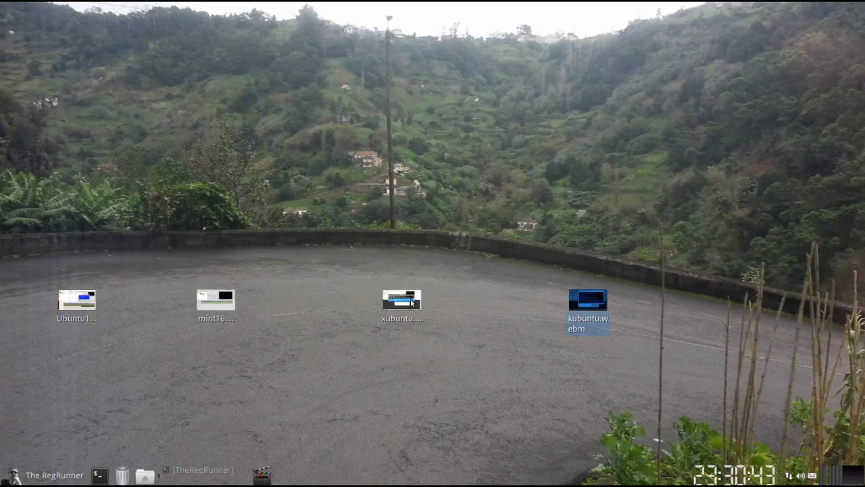
left_click(492, 288)
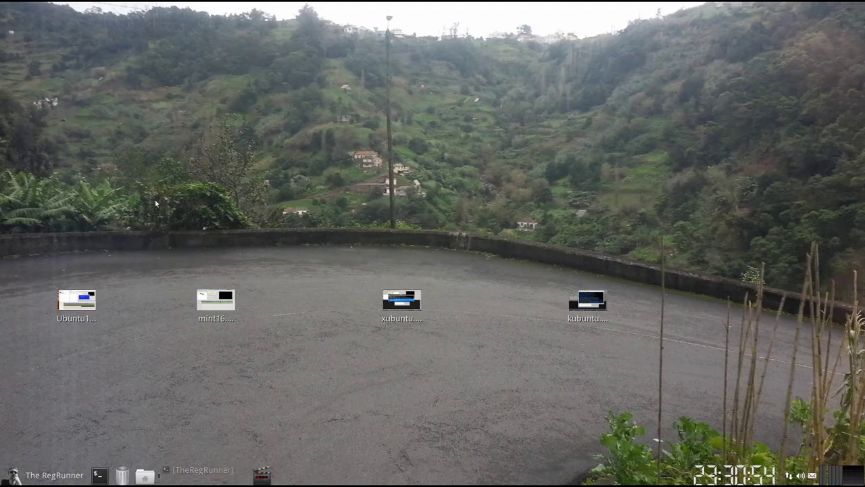
left_click(79, 302)
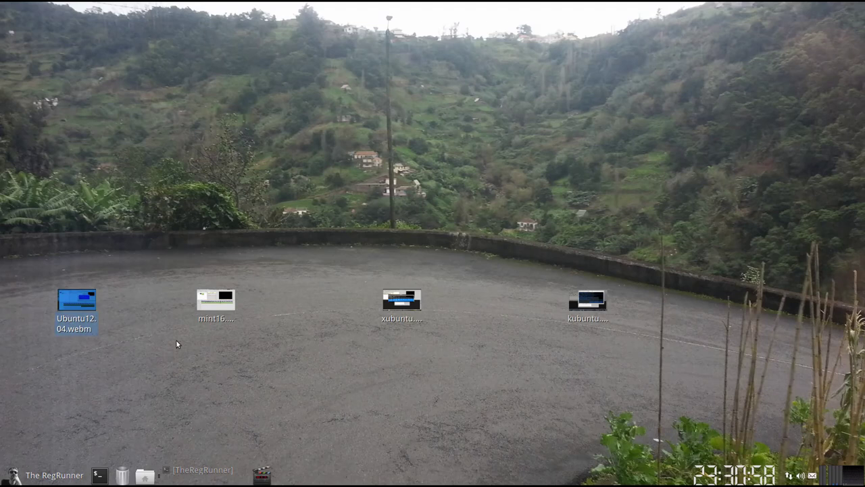
left_click(217, 300)
left_click(270, 341)
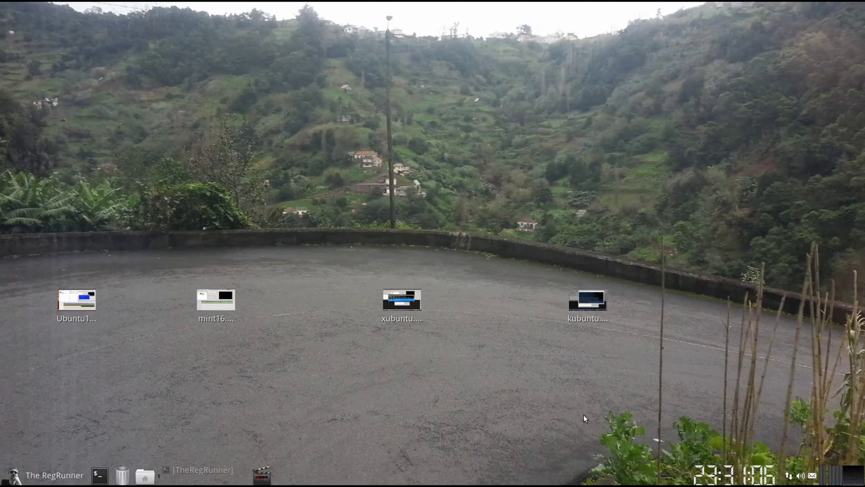
left_click_drag(656, 292, 405, 362)
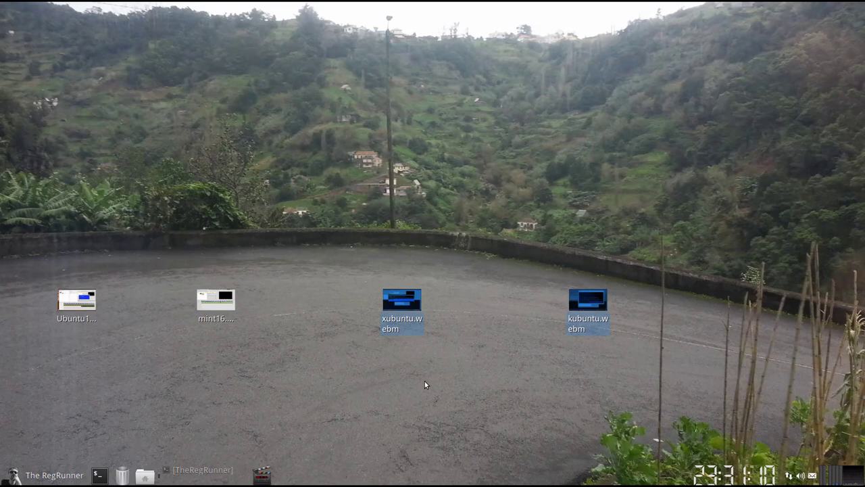
left_click(473, 351)
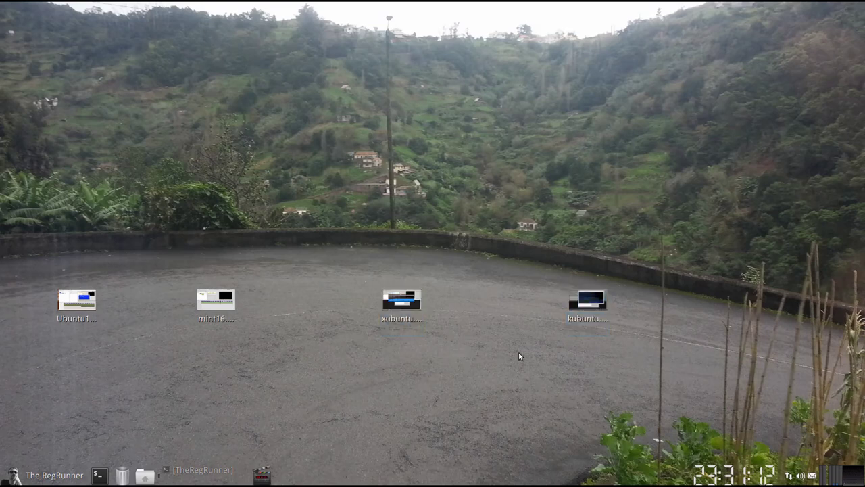
- Open the kubuntu.webm video from the desktop
left_click(585, 310)
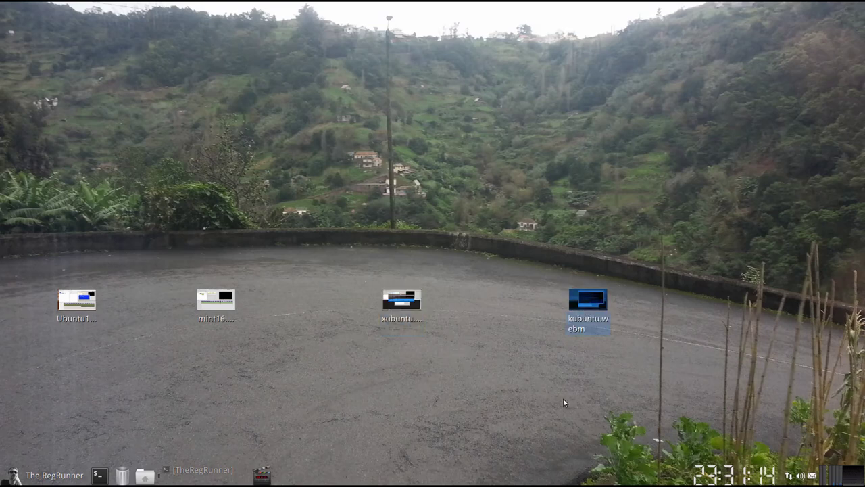
double_click(593, 308)
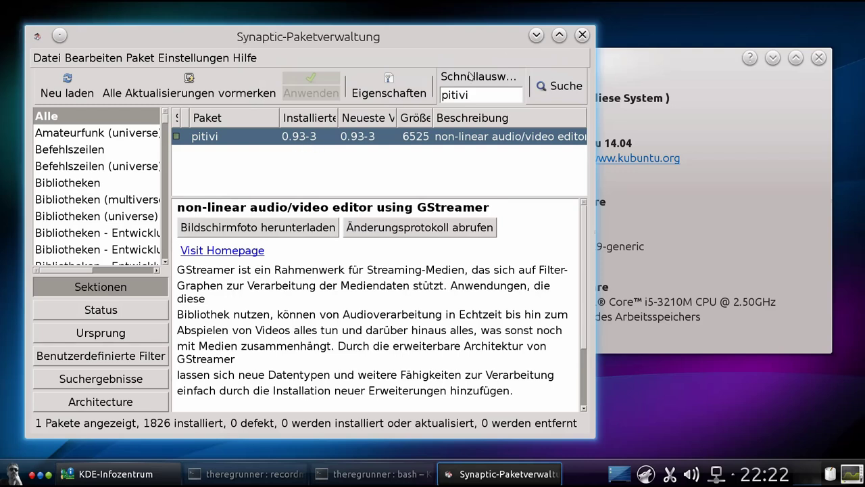
- Minimize the Synaptic-Paketverwaltung and KDE-Infozentrum windows and open a new Konsole terminal
left_click(536, 35)
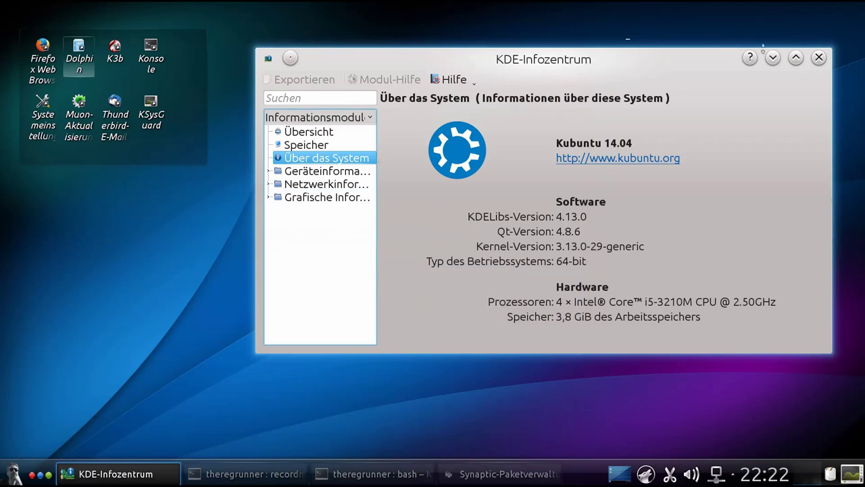
left_click(774, 58)
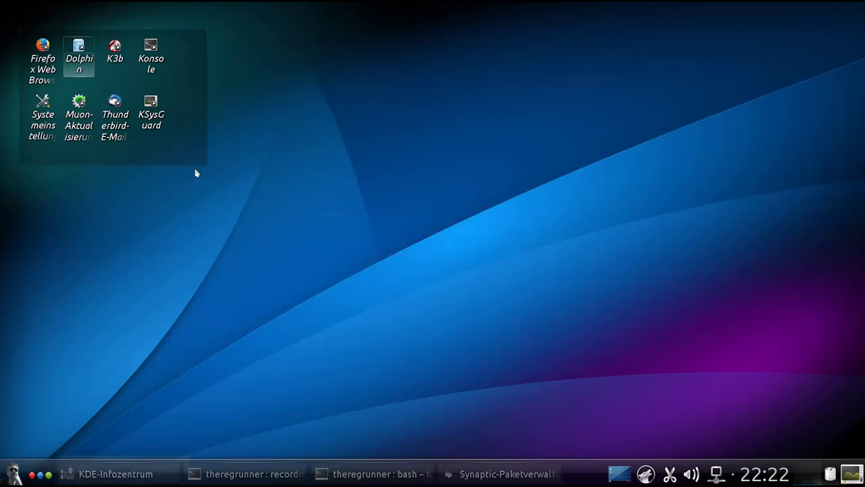
left_click(150, 52)
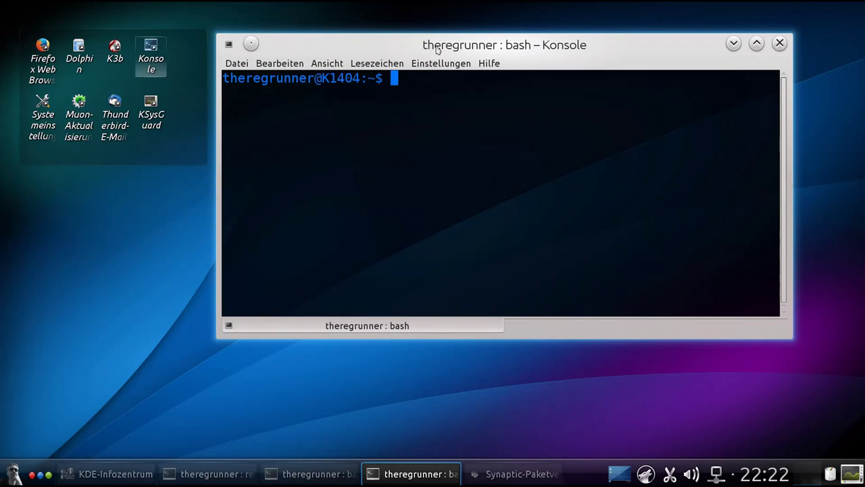
- Set the Konsole window to stay always in the foreground and run the command pitivi in it
right_click(436, 49)
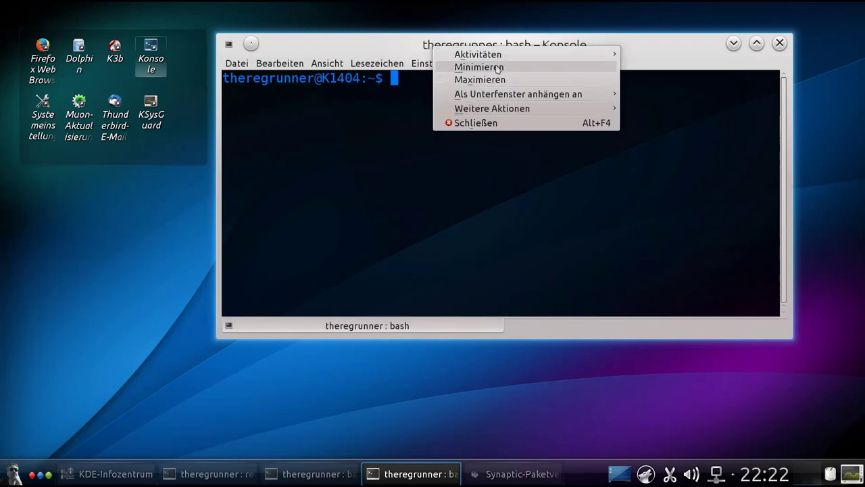
mouse_move(531, 112)
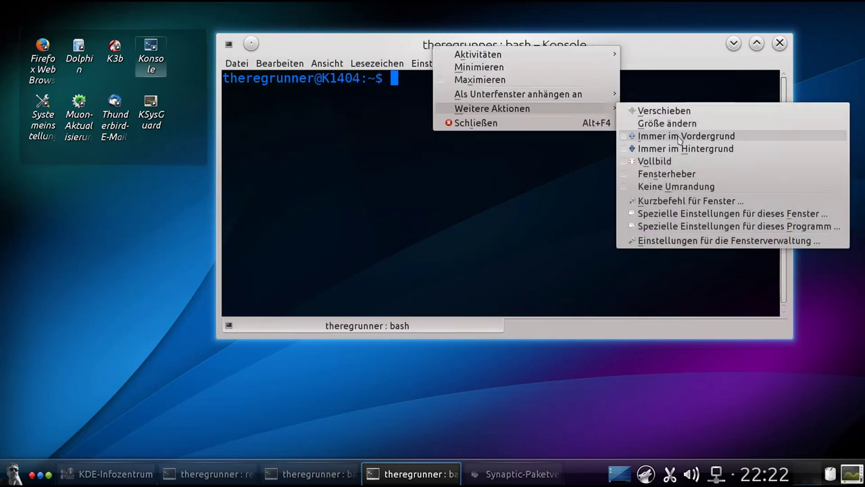
left_click(650, 135)
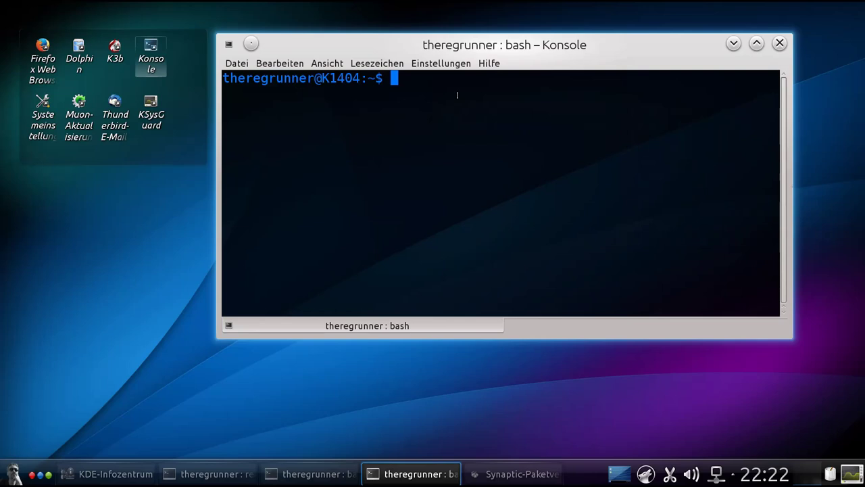
type("pitivi")
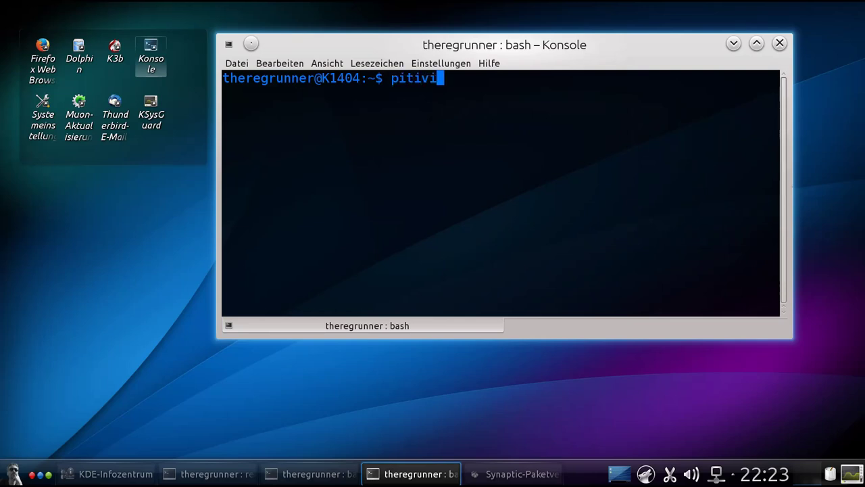
key("Return")
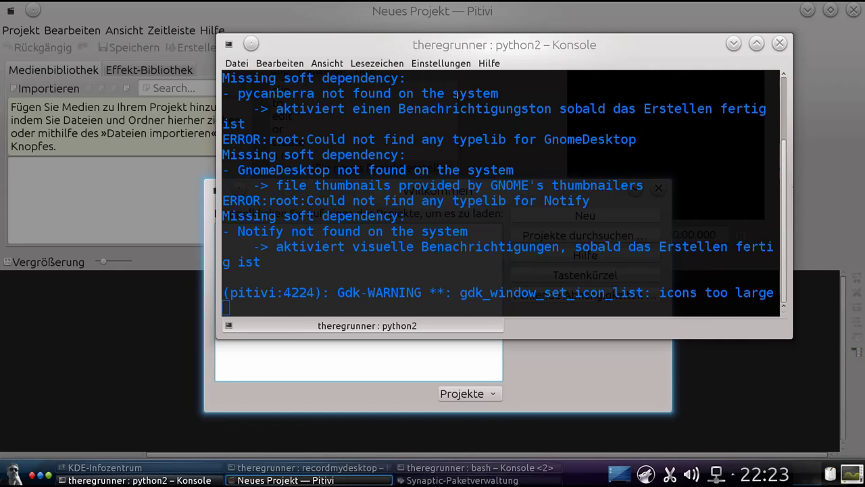
- Examine the terminal output of the Pitivi launch for missing soft dependencies and the Gdk warning
scroll(439, 185, "up", 1)
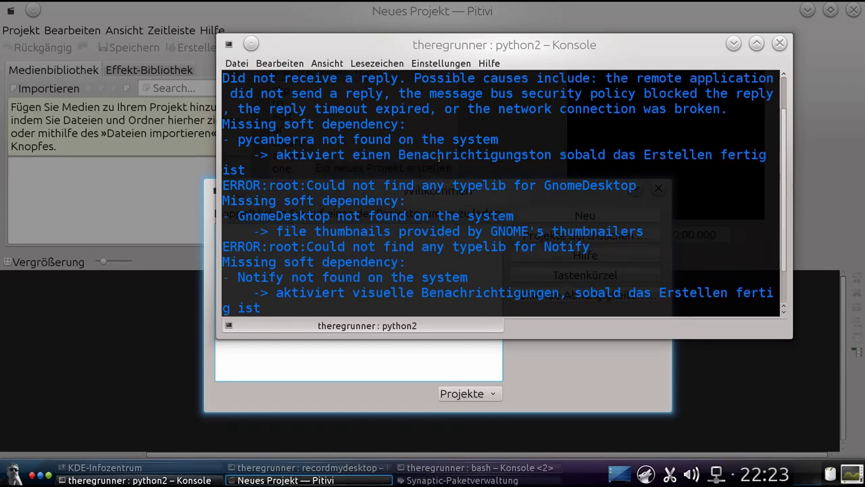
left_click_drag(501, 140, 237, 140)
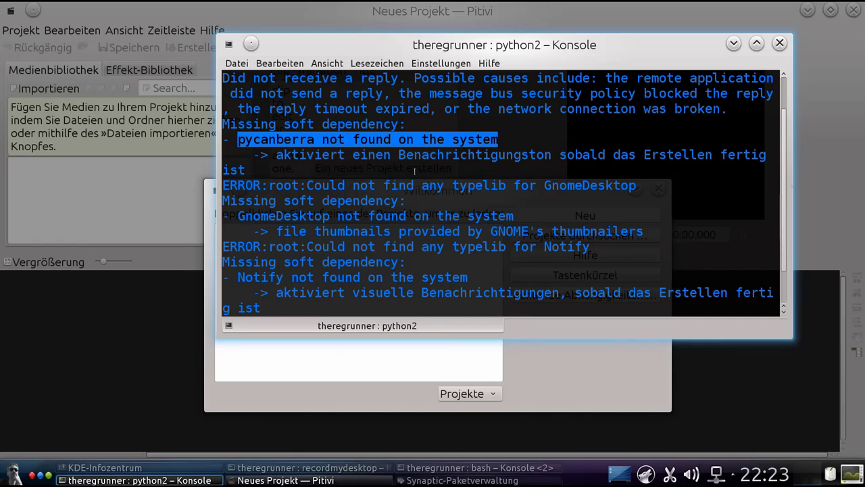
left_click_drag(308, 139, 643, 140)
left_click_drag(646, 186, 218, 170)
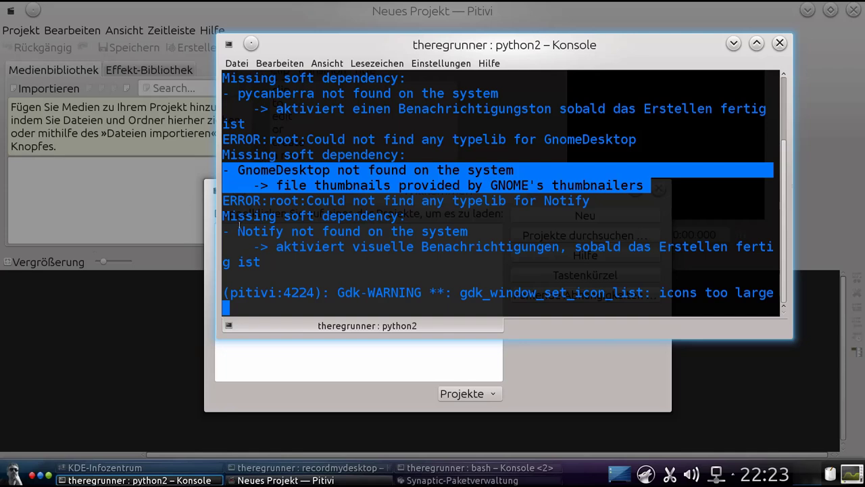
left_click_drag(307, 201, 486, 236)
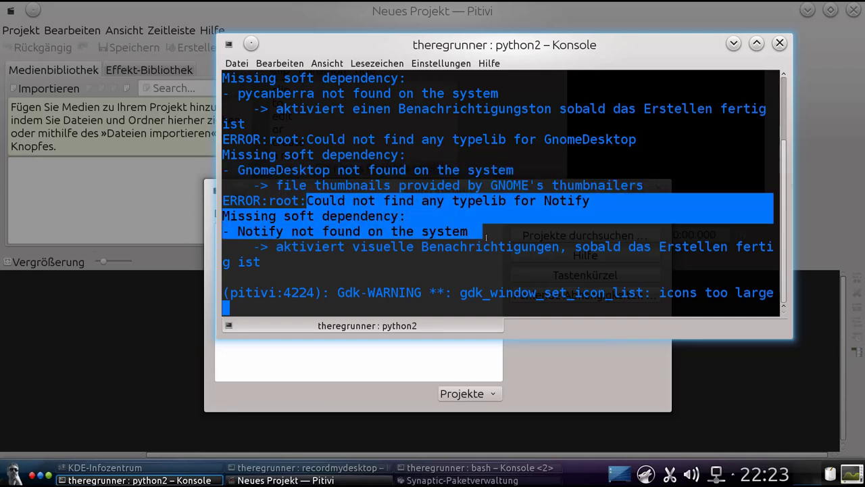
left_click_drag(463, 293, 769, 294)
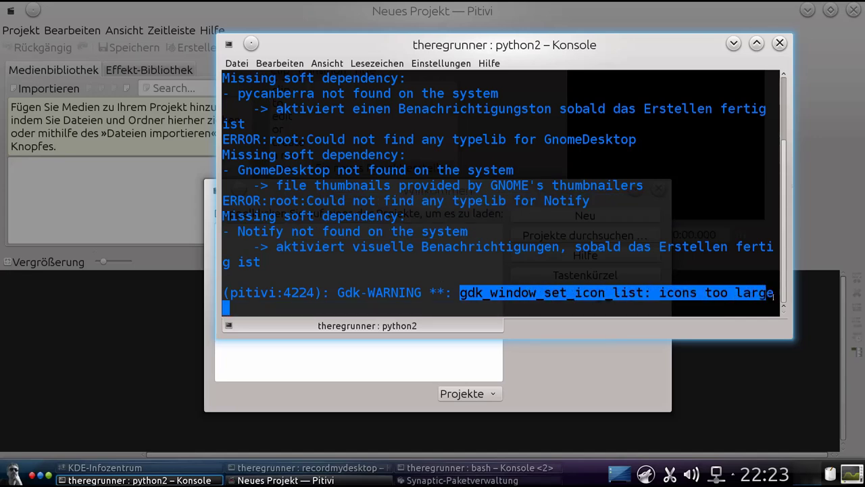
- Minimize the Konsole window and start a new project from Pitivi's welcome dialog
left_click(733, 44)
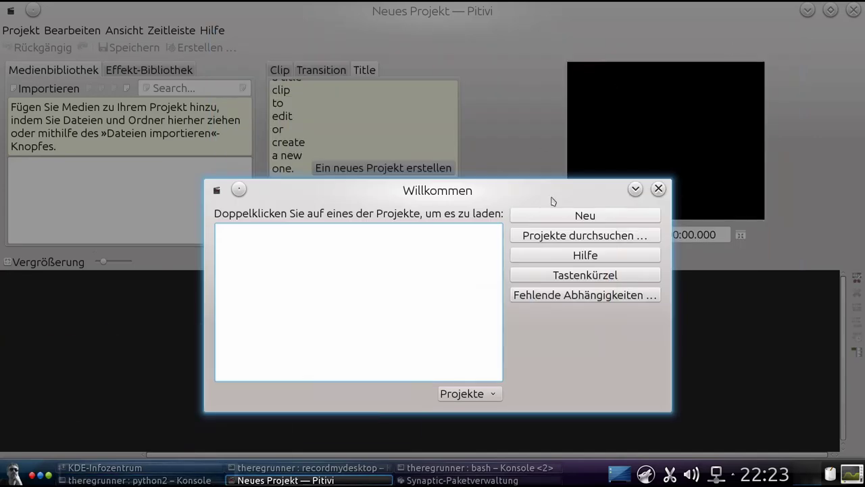
left_click(580, 218)
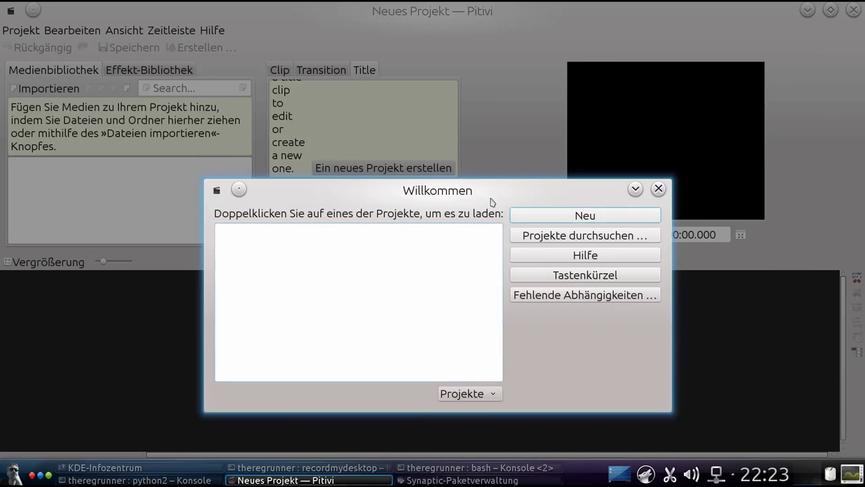
left_click_drag(489, 197, 453, 167)
left_click(571, 186)
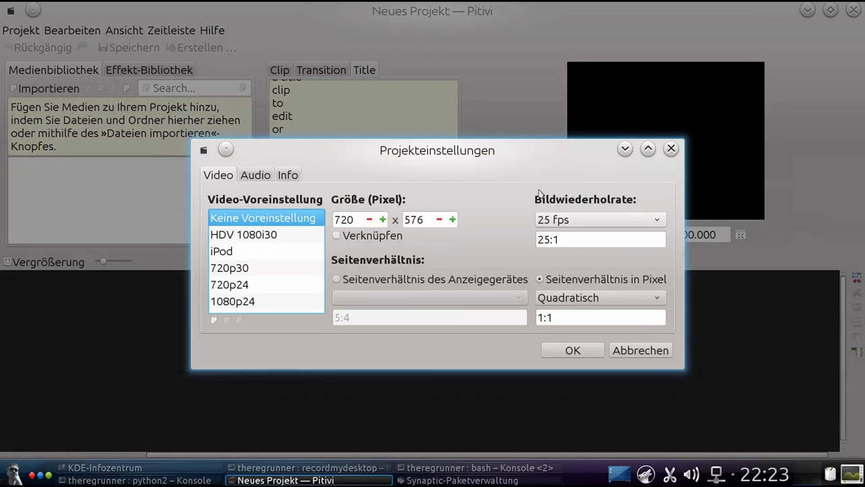
- Configure the project with the 1080p24 video preset, a 15 fps frame rate and the 16:9 display aspect ratio, and apply the settings
left_click(267, 301)
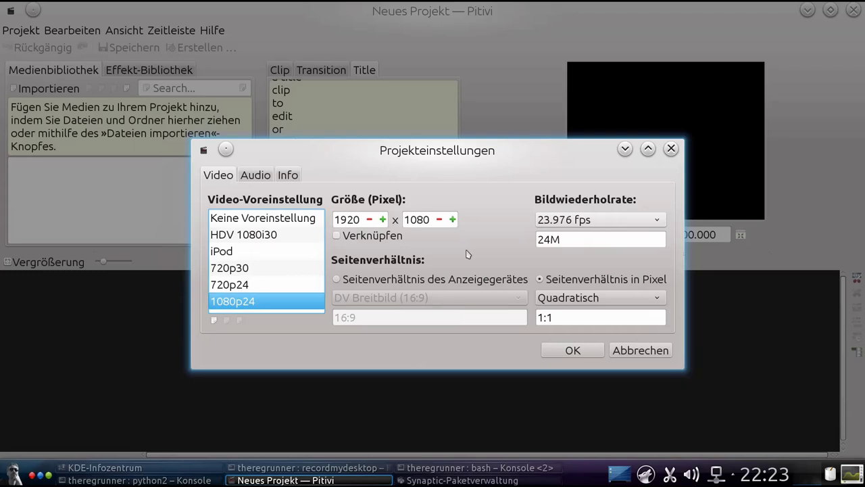
left_click(605, 216)
left_click(570, 252)
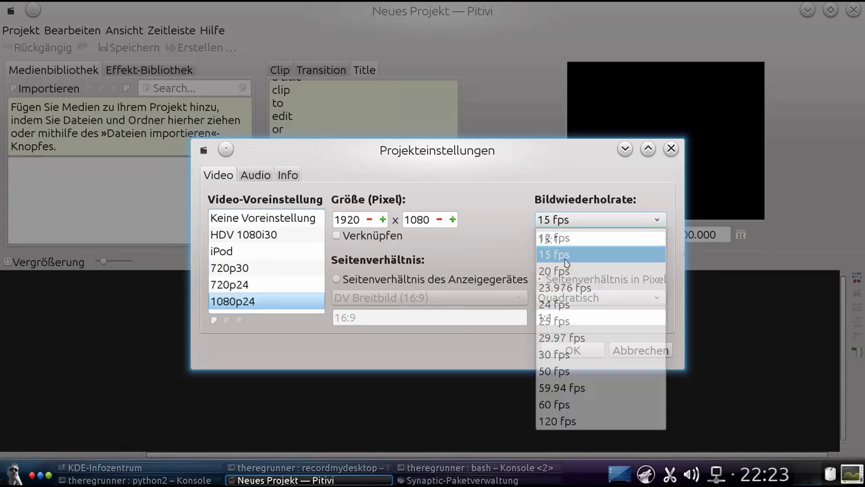
left_click(378, 280)
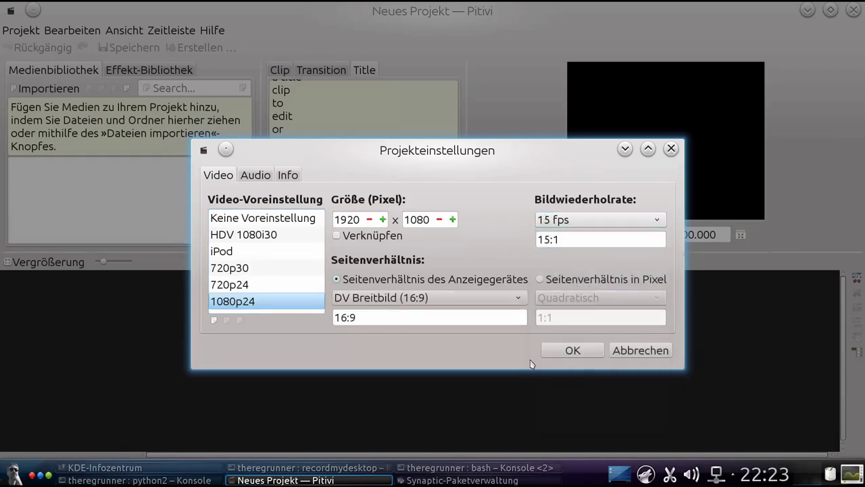
left_click(572, 350)
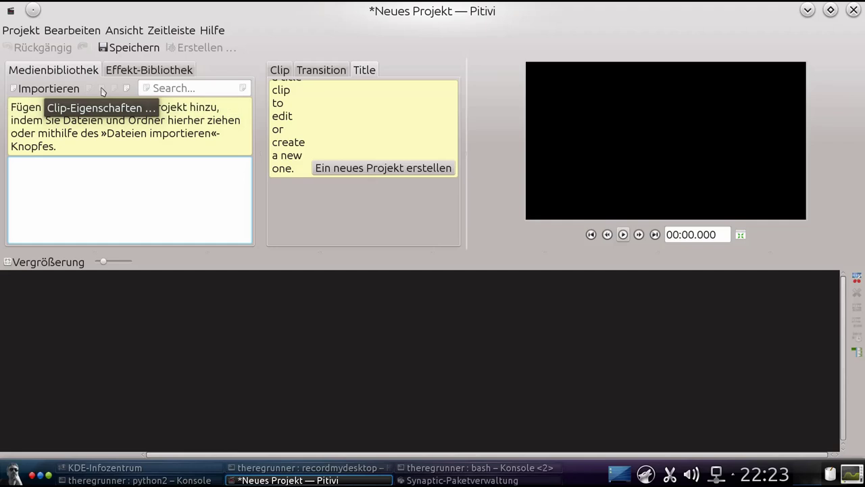
- Import out.ogv and Unbenannt.wav from the Videos folder into the media library
left_click(54, 90)
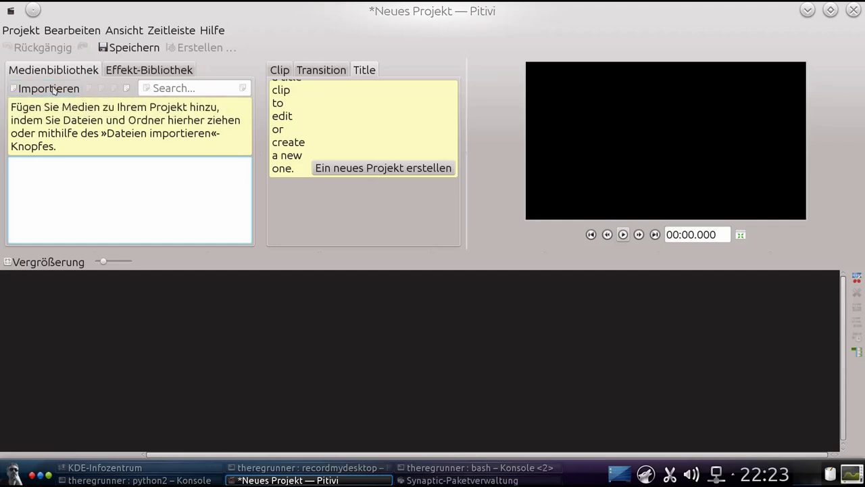
left_click(234, 98)
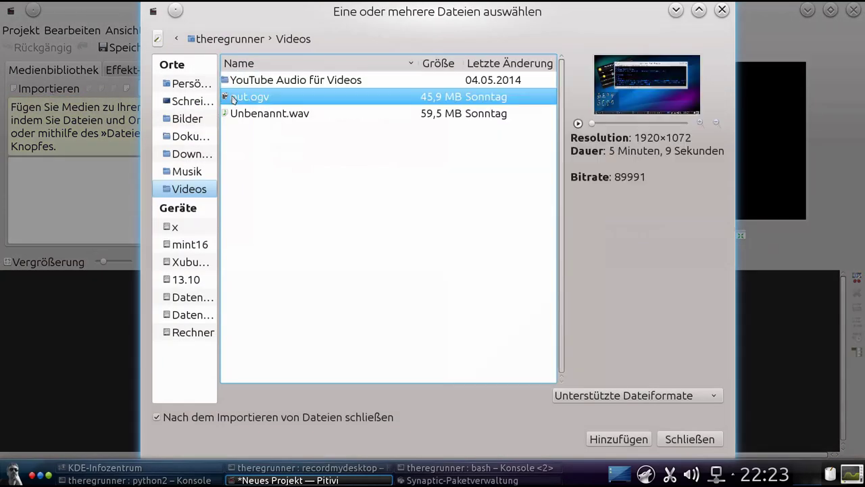
left_click(267, 113, "ctrl")
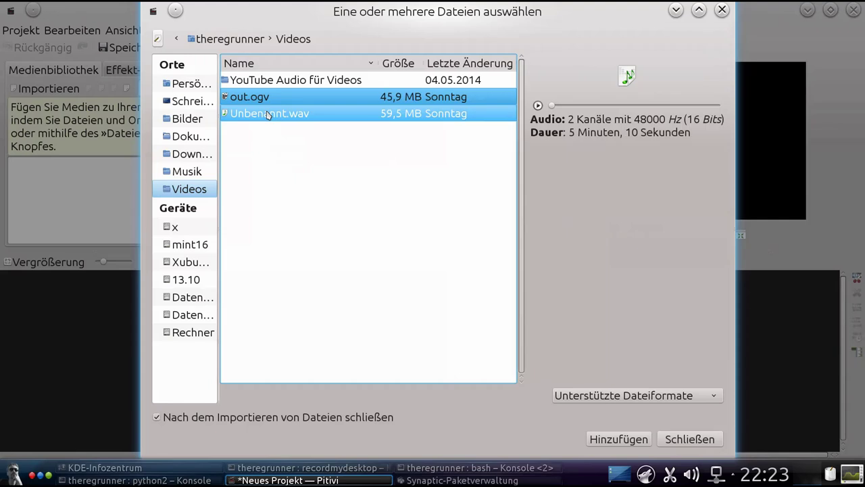
left_click(621, 441)
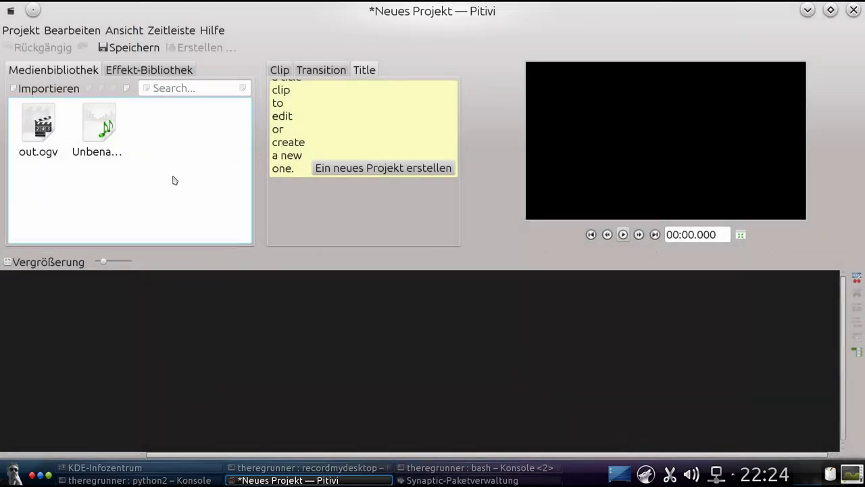
- Try to place the out.ogv video on the timeline and insert it at the timeline's end
left_click(32, 125)
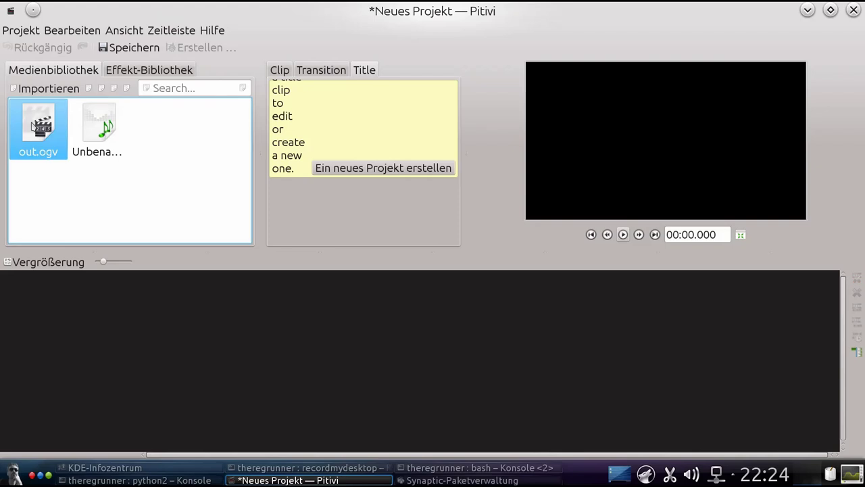
left_click_drag(62, 156, 39, 129)
left_click(216, 296)
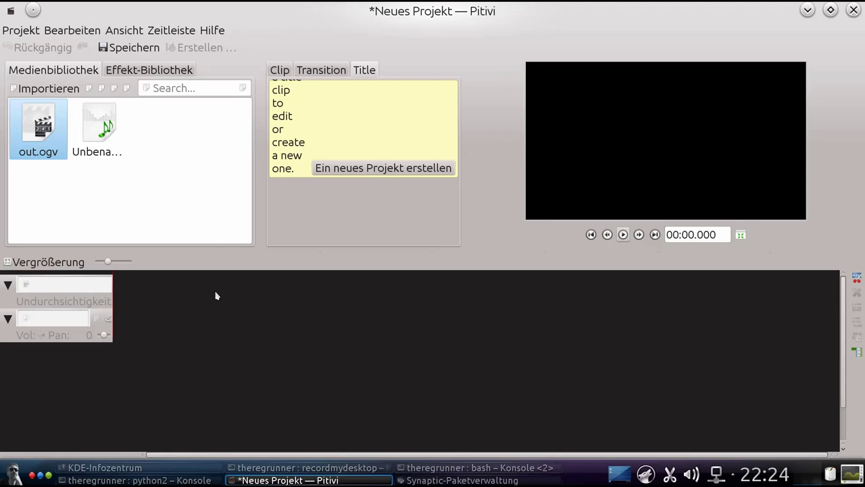
mouse_move(108, 260)
left_mouse_down()
mouse_move(122, 261)
mouse_move(102, 266)
left_mouse_up()
left_click(65, 127)
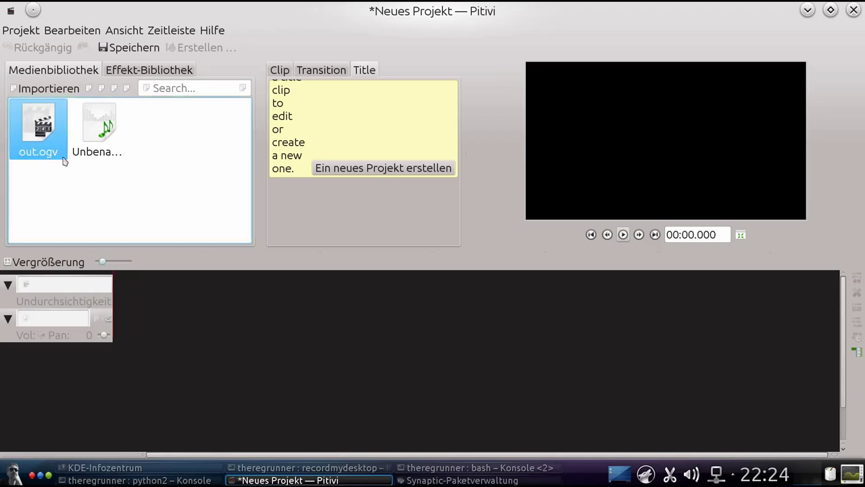
left_click(138, 288)
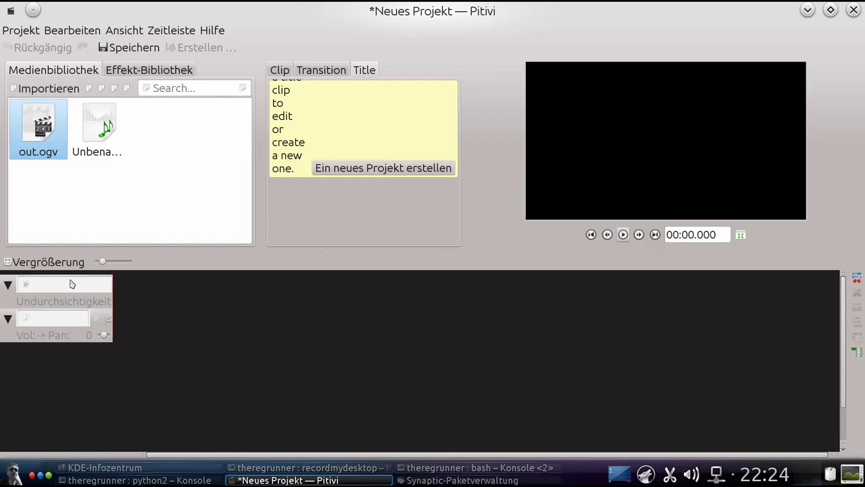
left_click(112, 89)
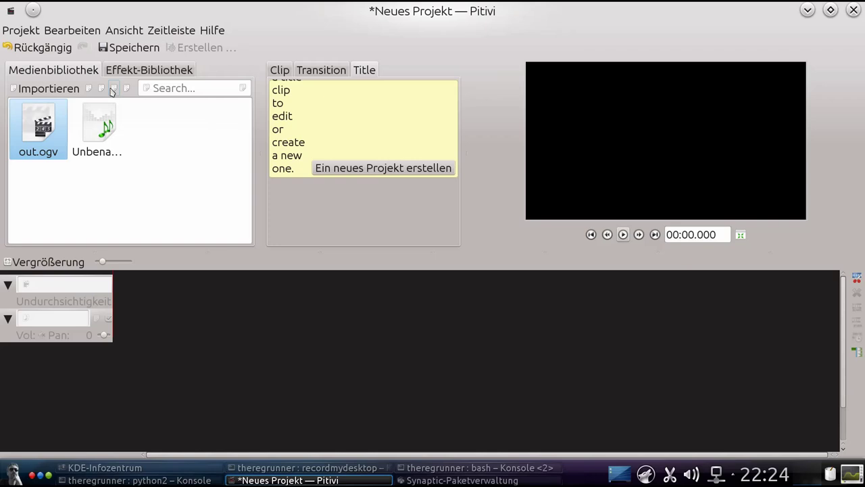
left_click(100, 132)
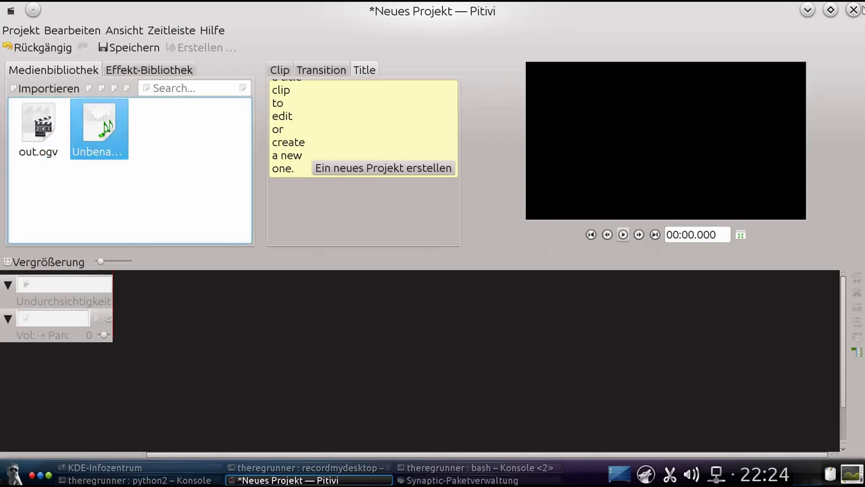
- Close Pitivi without saving the project and bring up the maximized Konsole window to examine the Python traceback output
left_click(854, 9)
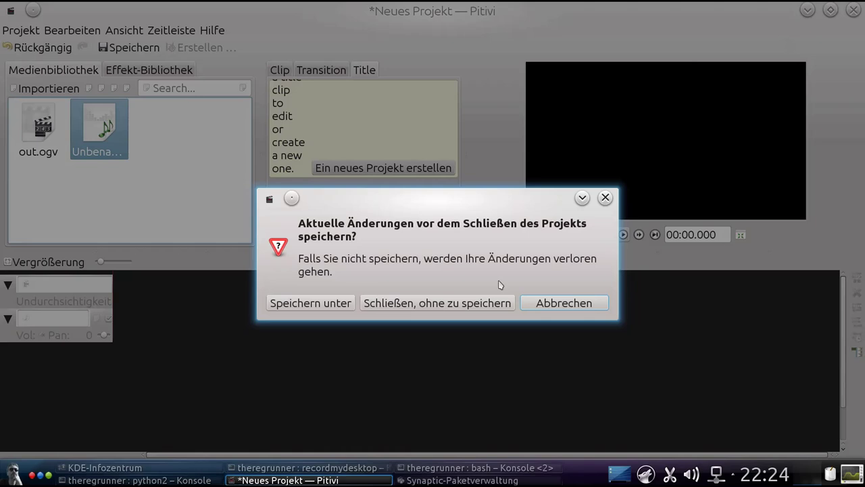
left_click(403, 303)
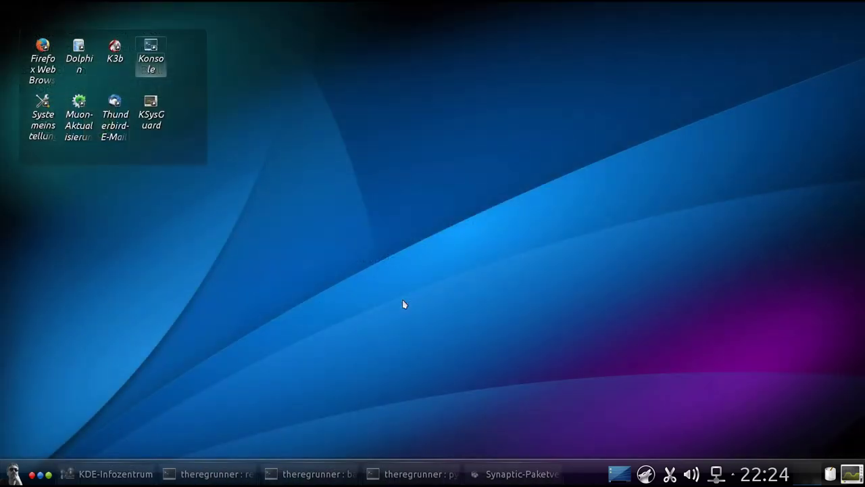
left_click(441, 470)
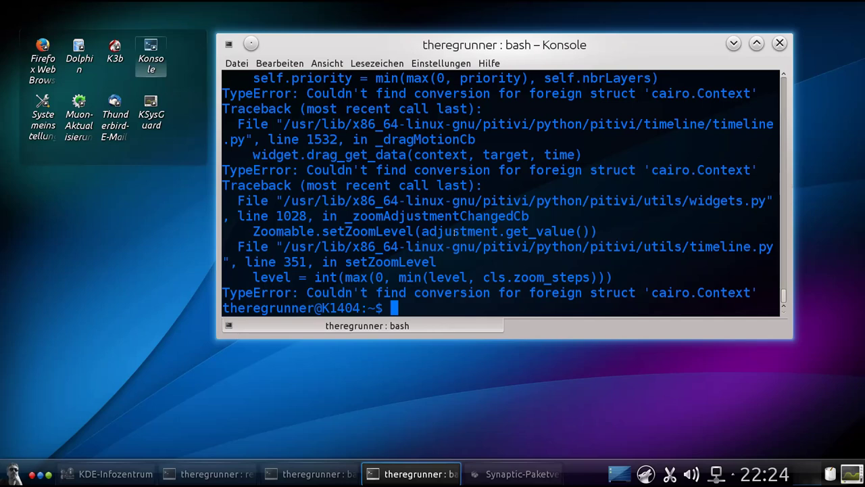
double_click(440, 45)
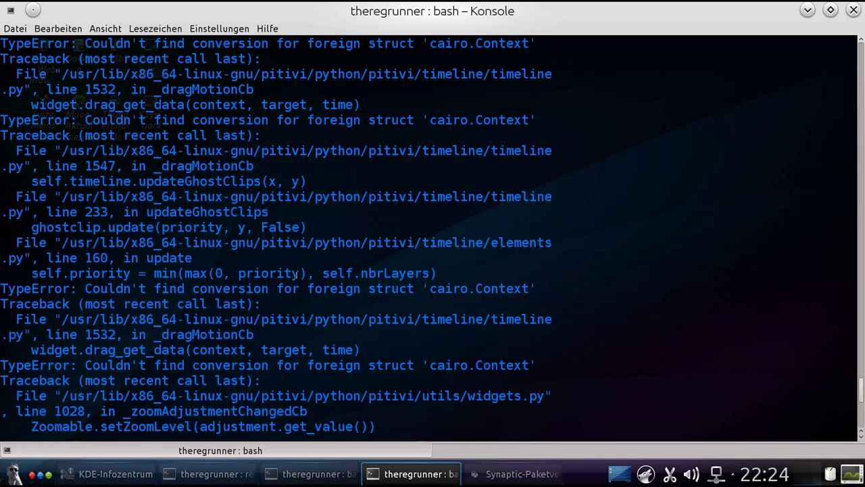
- Relaunch Pitivi with the pitivi command in the terminal and start a new project from the welcome dialog
type("pitivi")
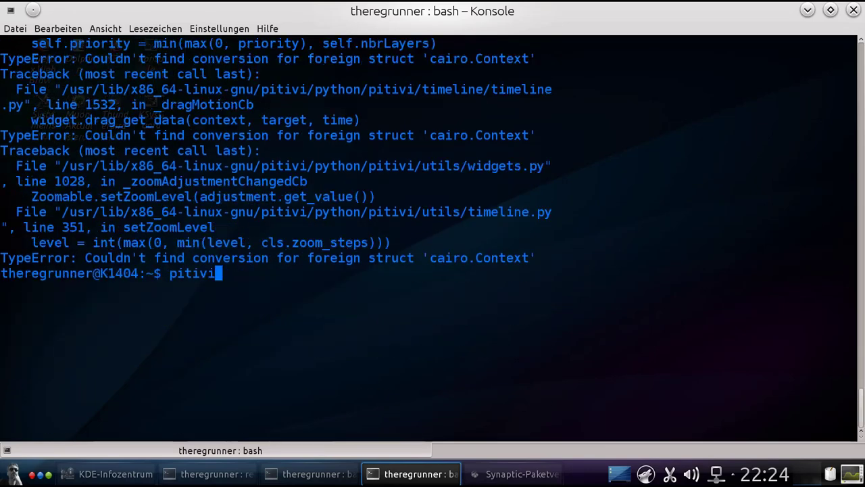
key("Return")
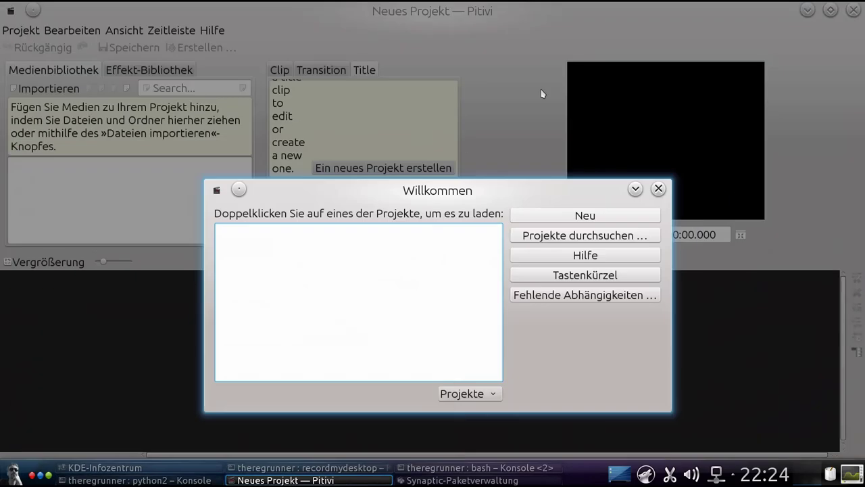
left_click(569, 214)
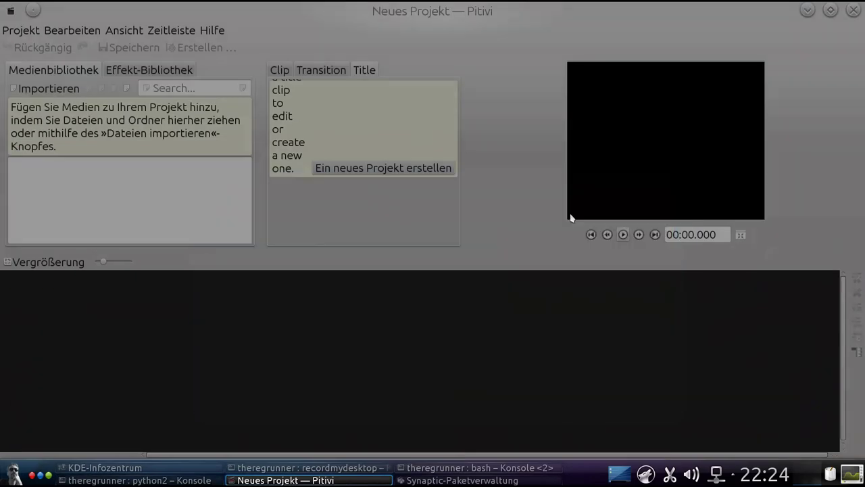
- Apply the 1080p24 video preset with a 15 fps frame rate to the new project
left_click(233, 301)
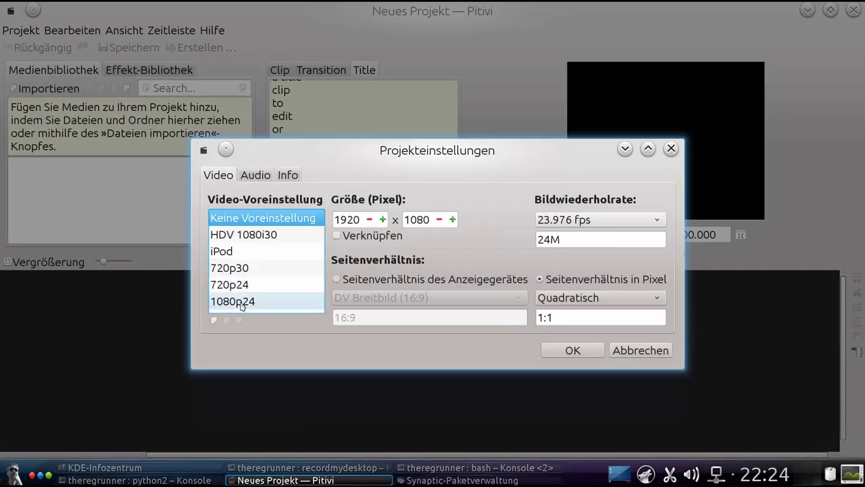
left_click(577, 220)
left_click(561, 255)
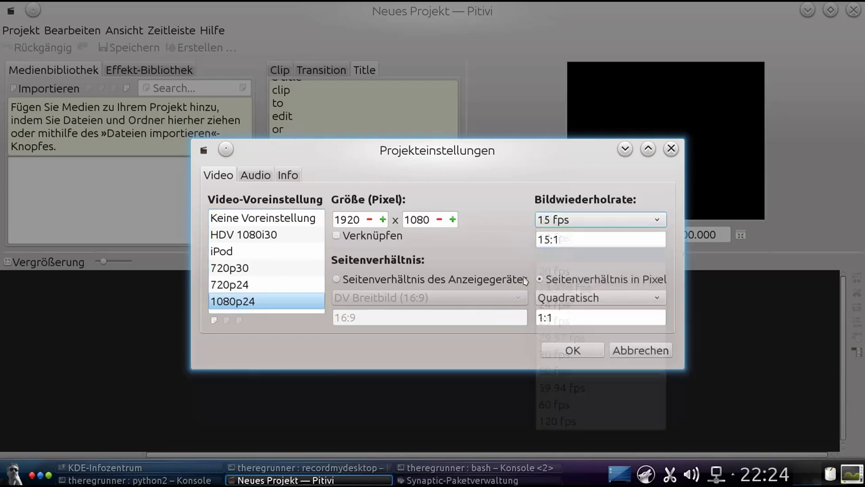
left_click(573, 350)
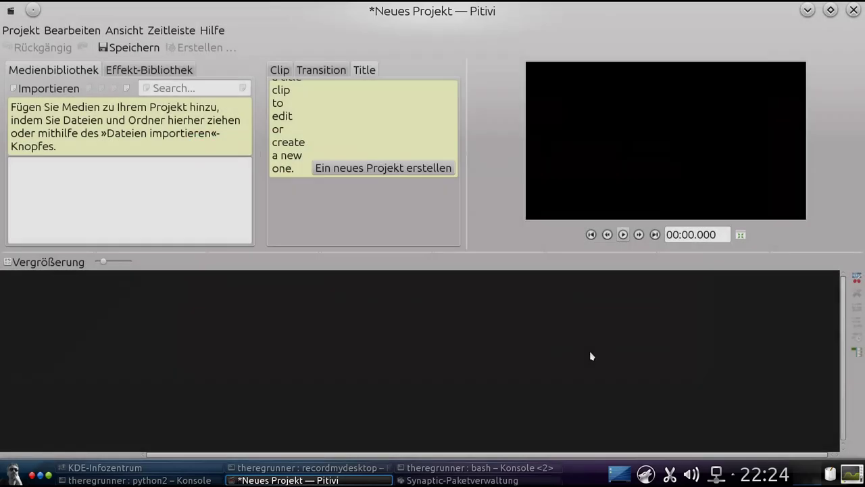
- Import out.ogv and Unbenannt.wav together from the Videos folder into the media library
left_click(53, 92)
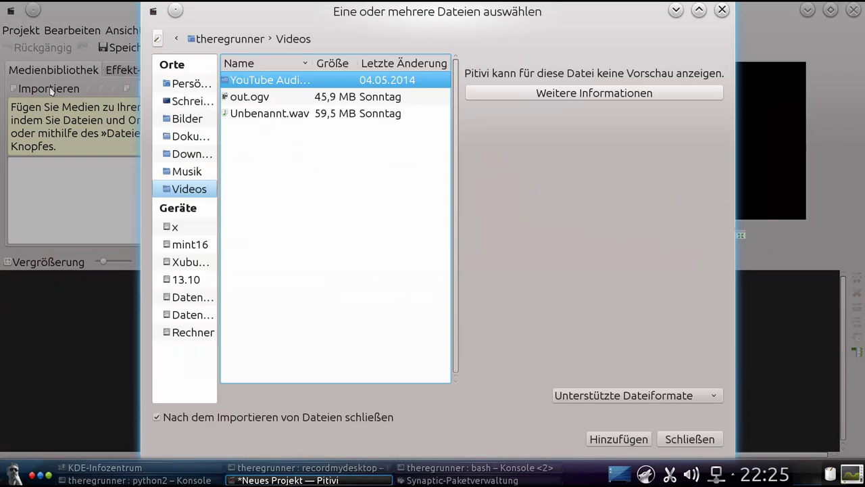
left_click(260, 98)
left_click(267, 114, "shift")
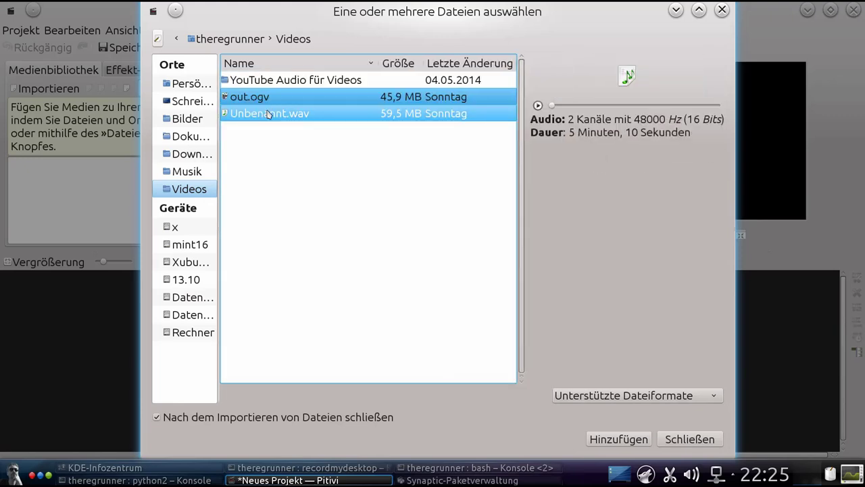
left_click(628, 439)
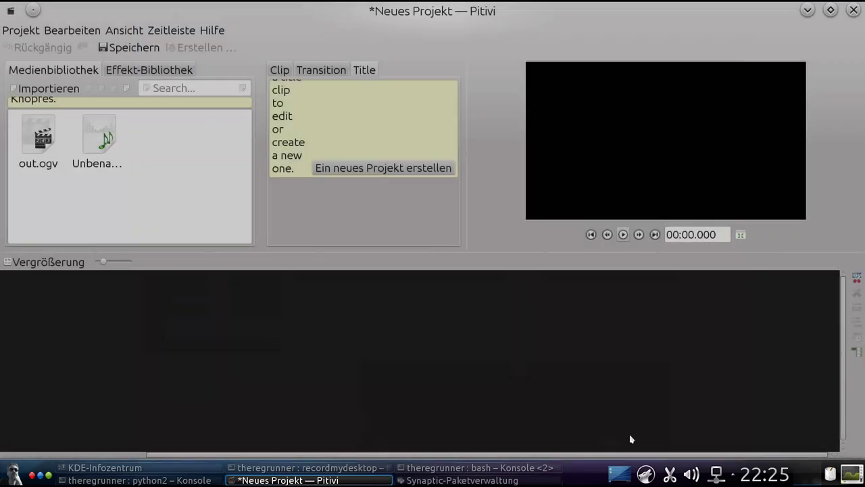
- Insert out.ogv at the end of the timeline and add Unbenannt.wav to the timeline from the media library
left_click(51, 129)
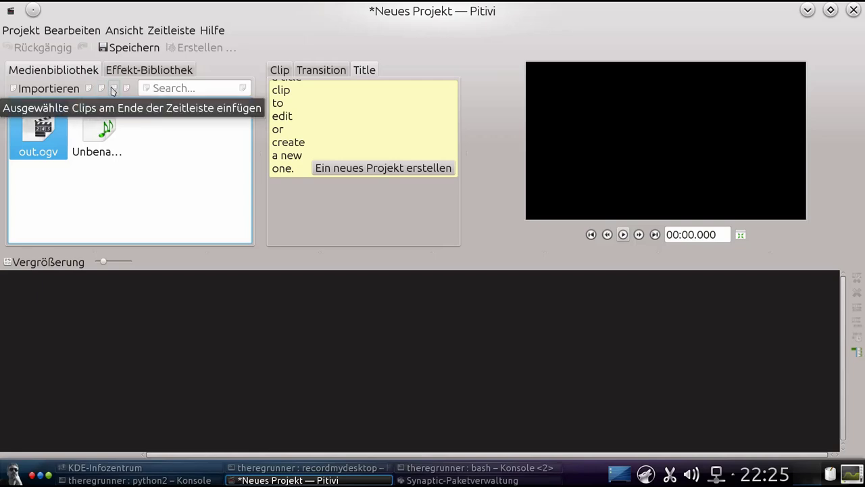
left_click(113, 89)
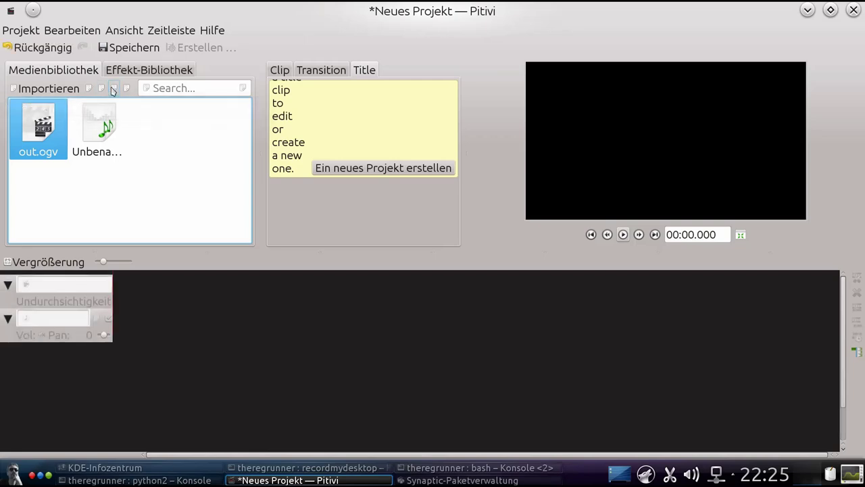
left_click(107, 121)
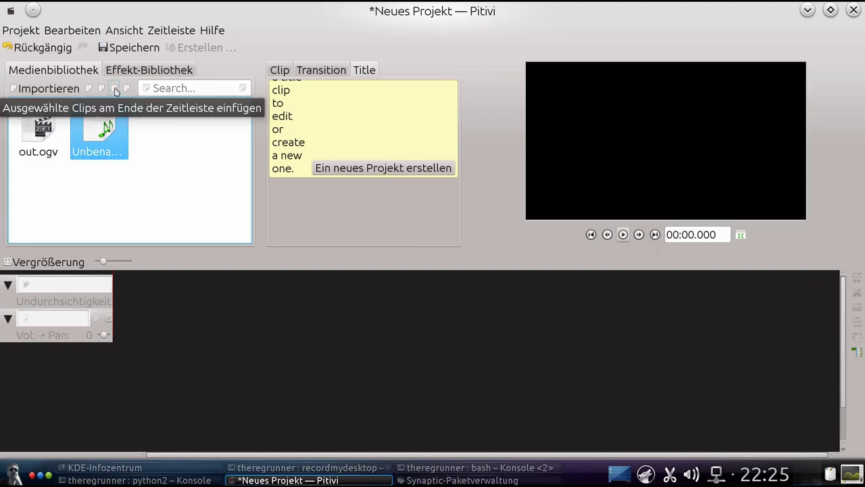
left_click_drag(95, 137, 163, 326)
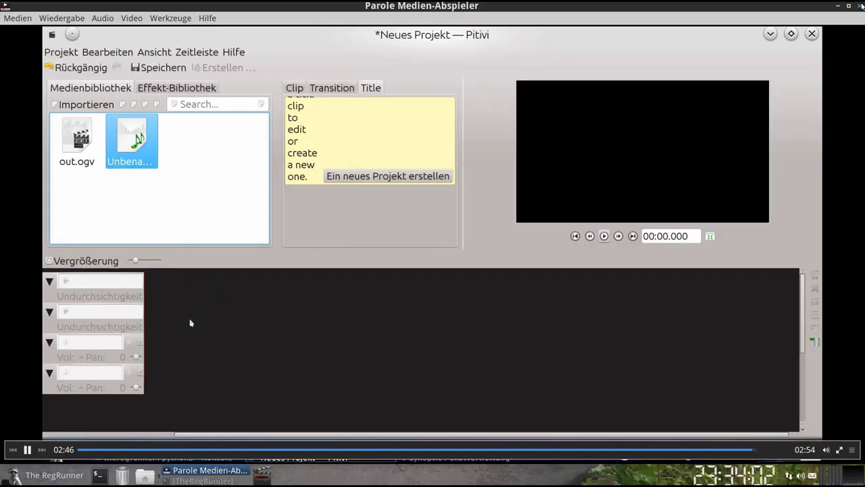
- Close the Parole media player and show the distribution's release details in the terminal with lsb_release -a
left_click(860, 5)
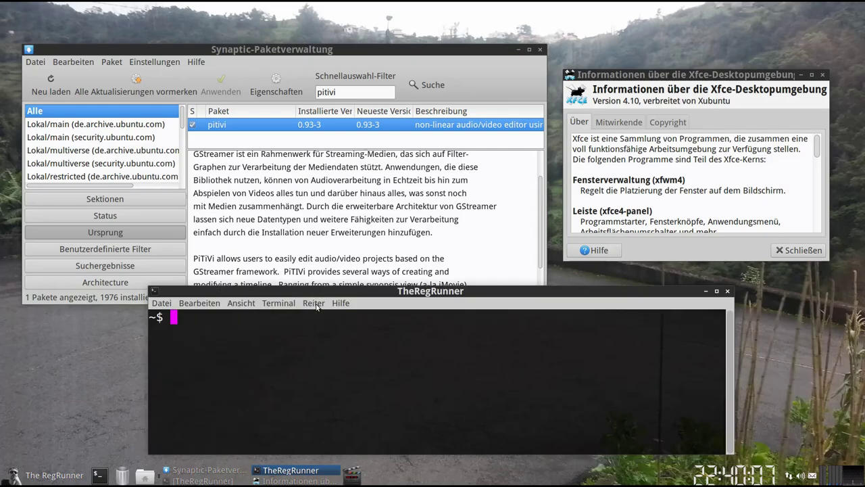
type("lsb_release -a")
key("Return")
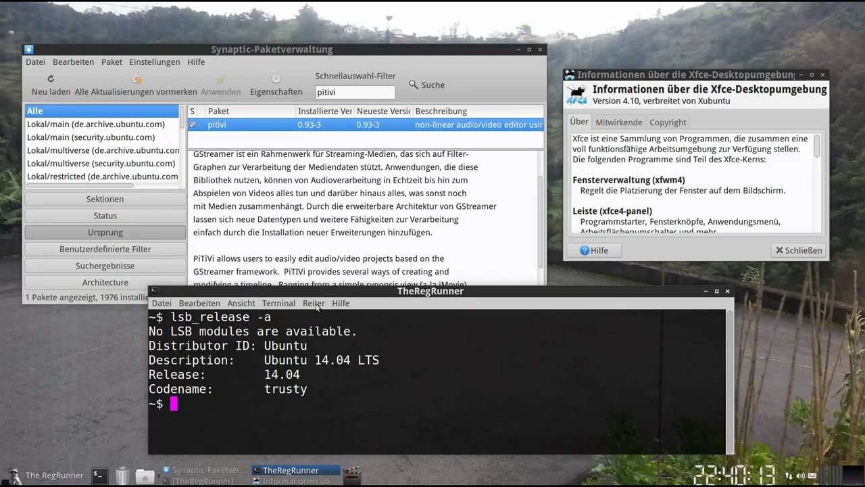
left_click_drag(321, 393, 146, 331)
left_click(217, 405)
- Launch Pitivi from the Xubuntu terminal and examine its output for missing soft dependencies and Gdk warnings
type("pitivi")
key("Return")
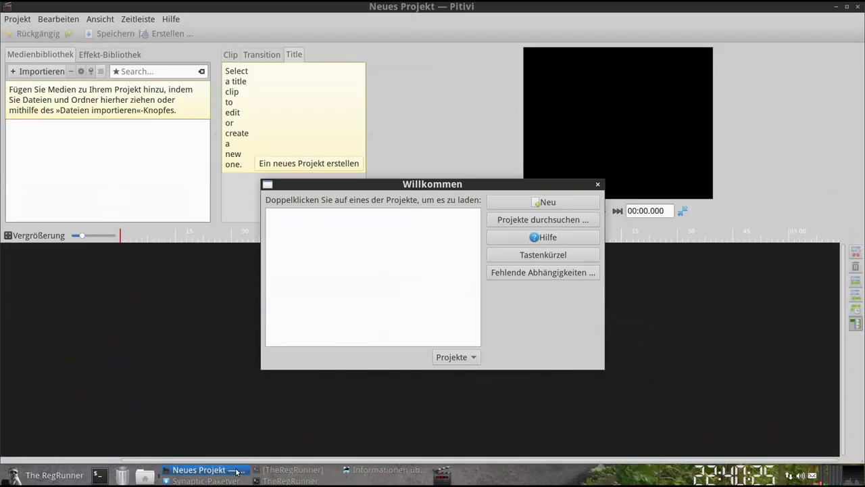
left_click(288, 478)
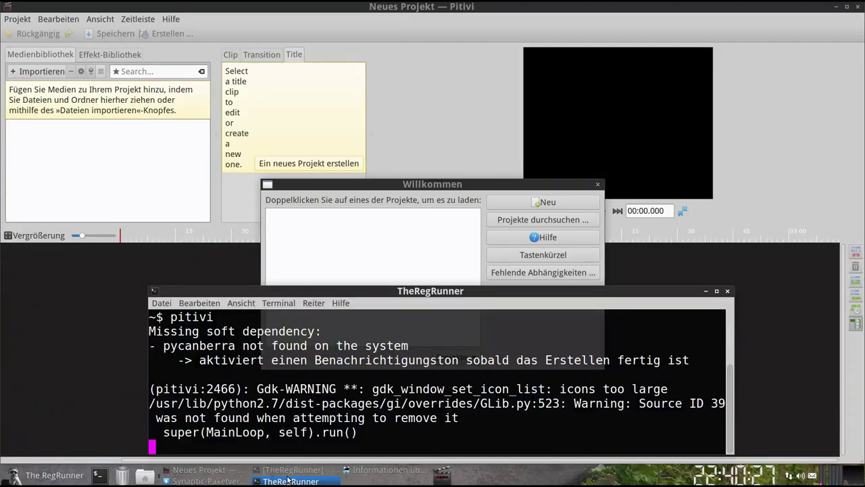
left_click_drag(330, 291, 301, 127)
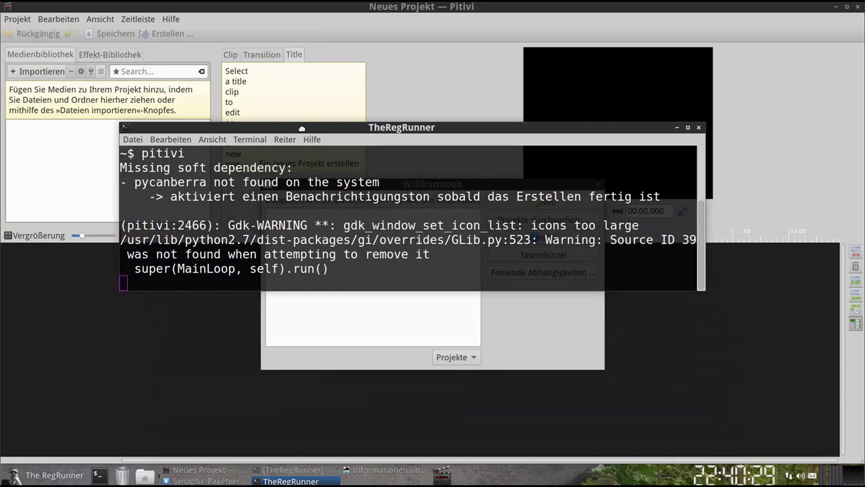
left_click_drag(676, 182, 135, 182)
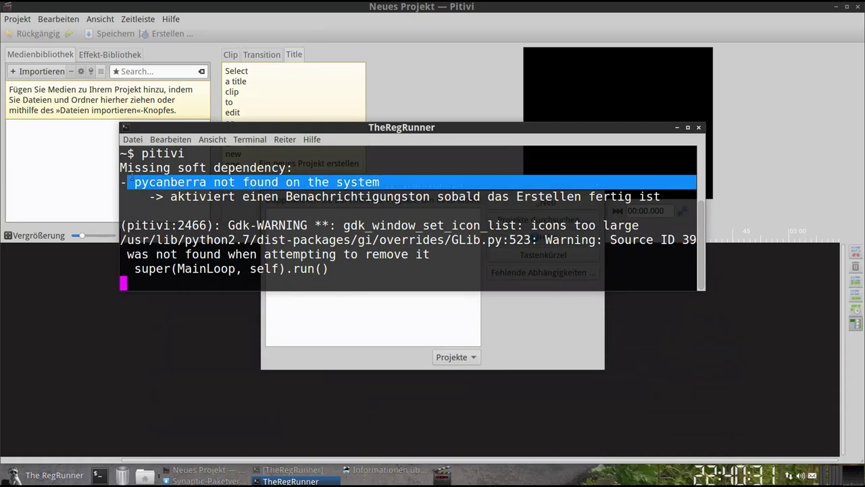
left_click_drag(229, 225, 613, 270)
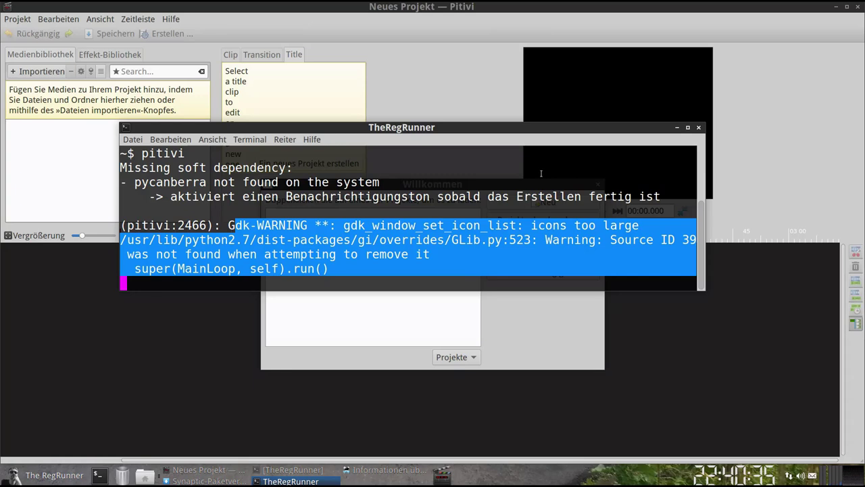
- Minimize the terminal and create a new project with the HDV 1080i30 preset, a 15 fps frame rate and the 16:9 display aspect ratio
left_click(677, 127)
left_click(500, 201)
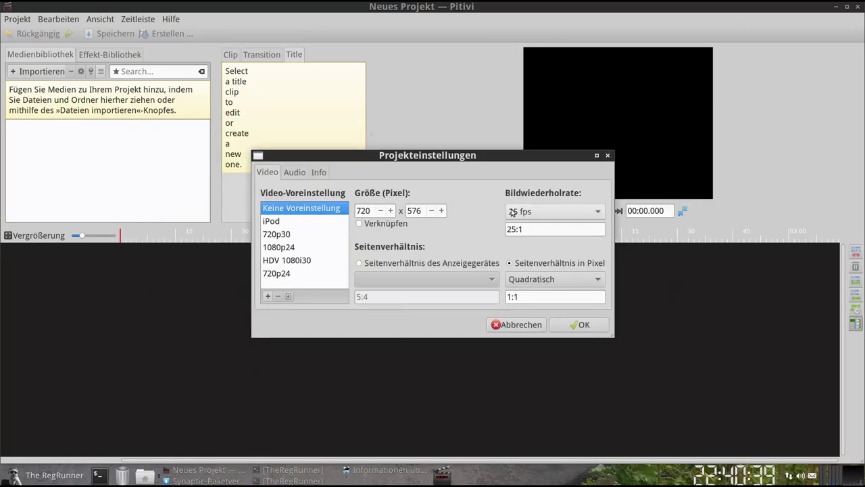
left_click(292, 262)
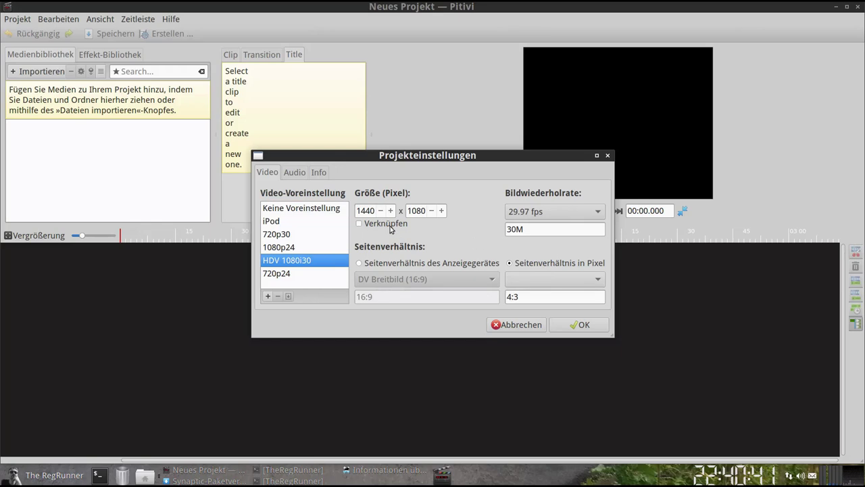
left_click(557, 211)
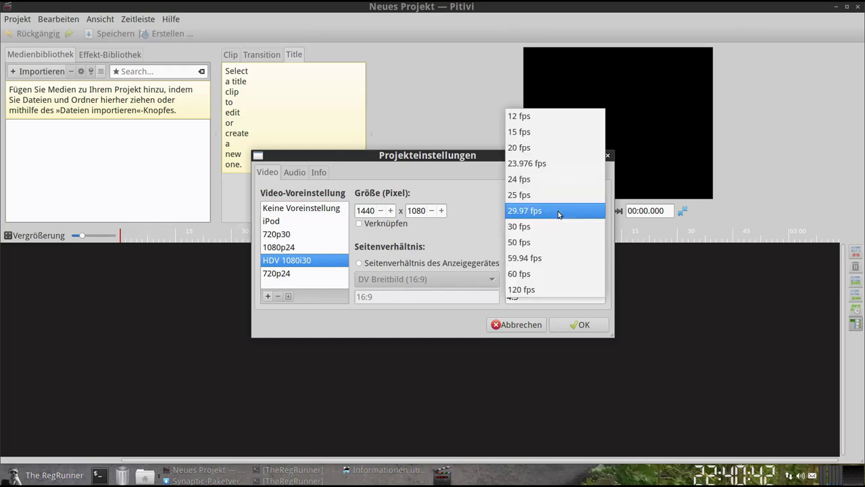
left_click(535, 136)
left_click(409, 262)
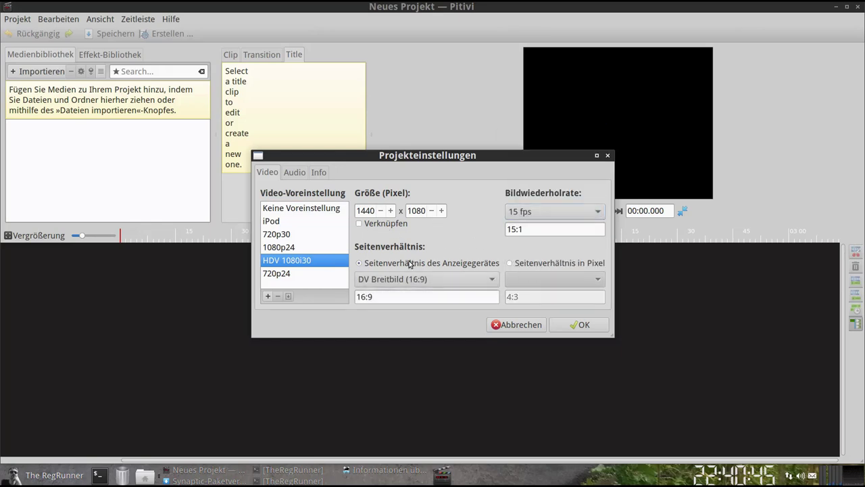
left_click(576, 325)
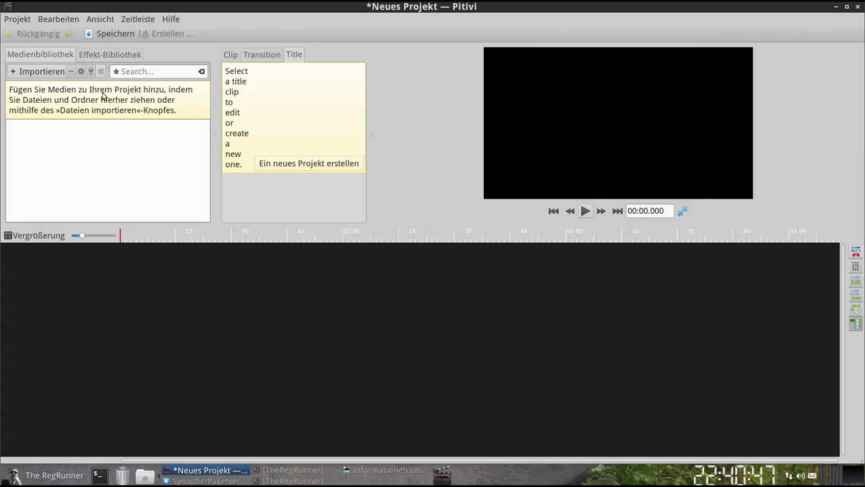
- Import out.ogv and Unbenannt.wav from the Videos folder into the media library
left_click(48, 72)
left_click(303, 122)
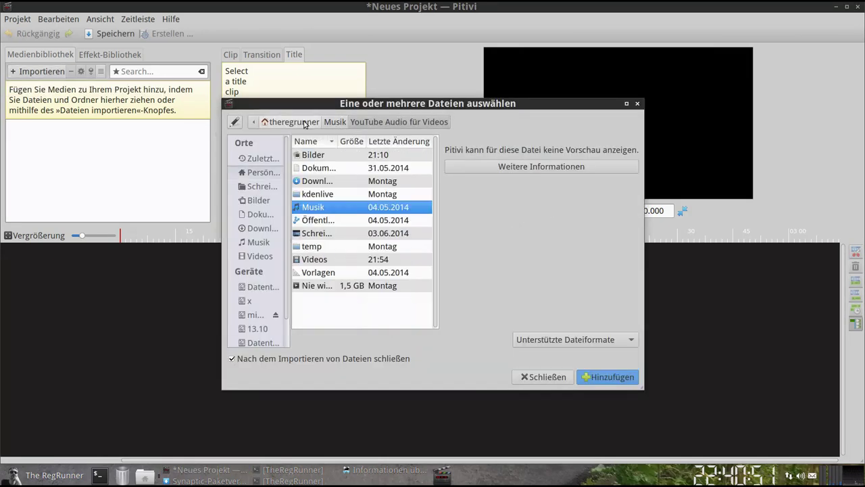
double_click(318, 259)
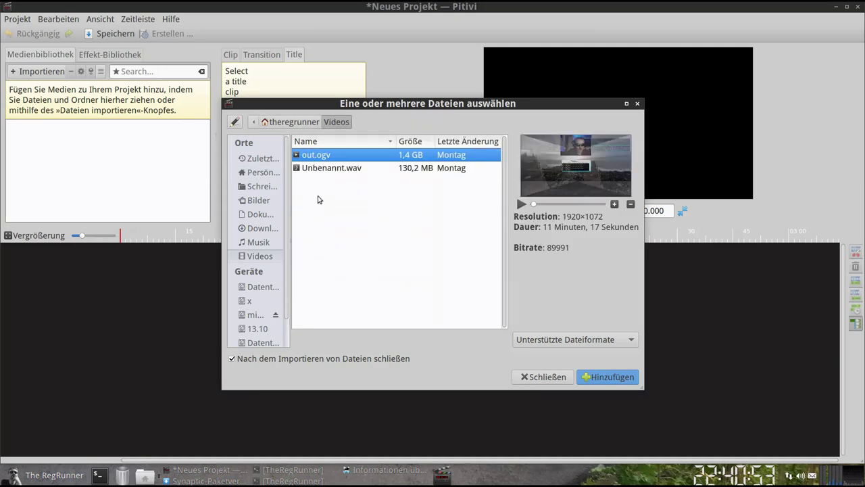
left_click(334, 169, "shift")
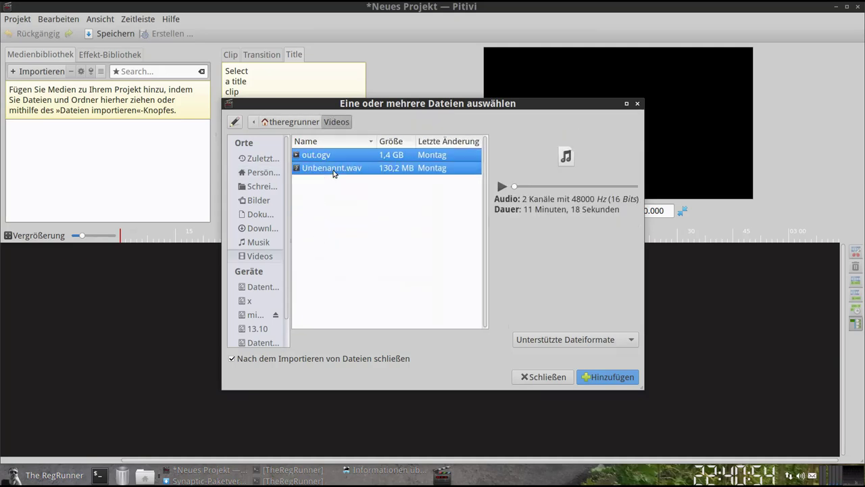
left_click(604, 379)
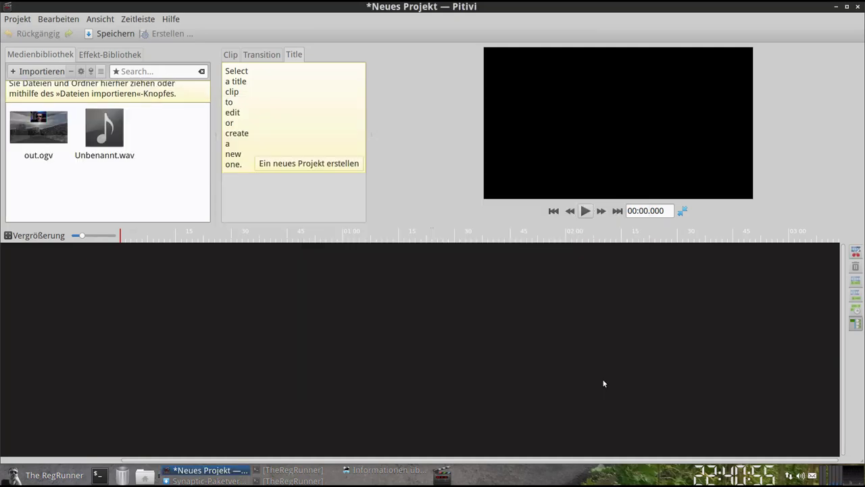
- Place out.ogv at the start of the timeline and add Unbenannt.wav on a new layer beneath it, aligned to the start
left_click(52, 109)
left_click_drag(39, 105, 224, 285)
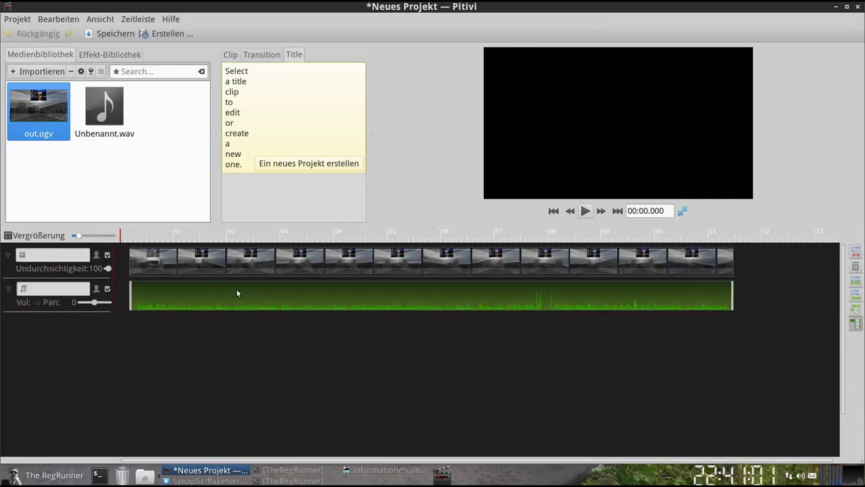
left_click(311, 259)
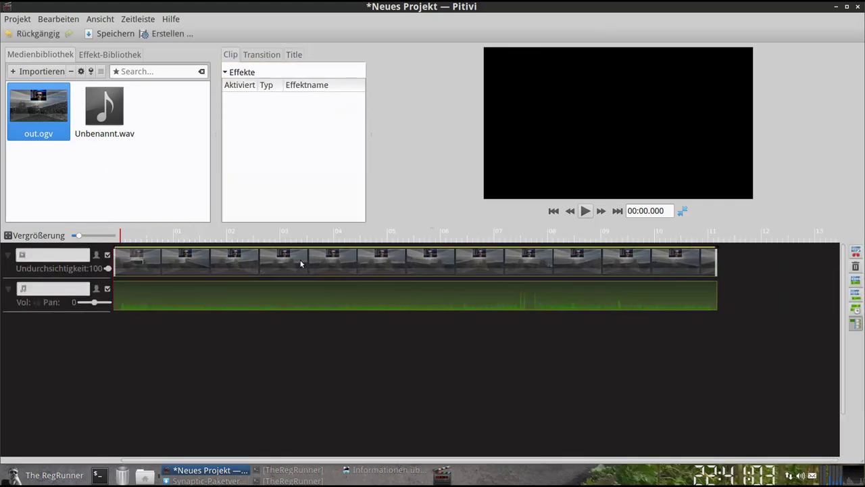
left_click_drag(111, 114, 192, 346)
left_click_drag(284, 360, 187, 367)
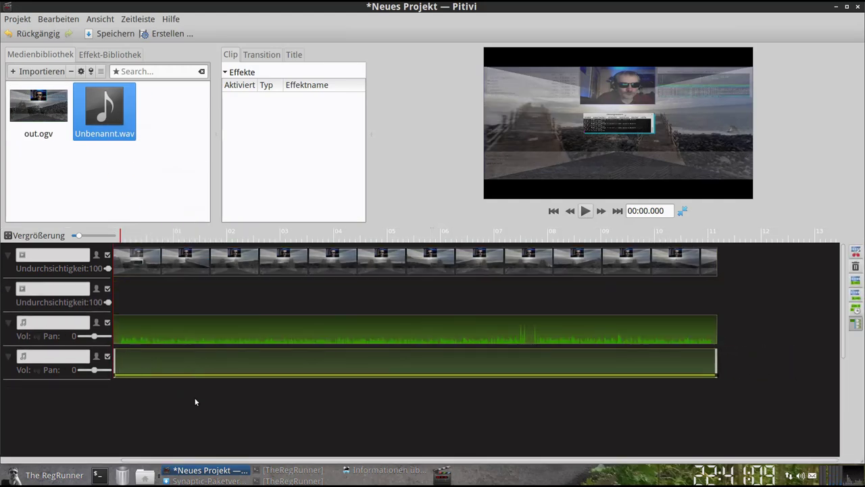
- Play the timeline and examine Pitivi's pipeline error output in the enlarged terminal window
left_click(586, 212)
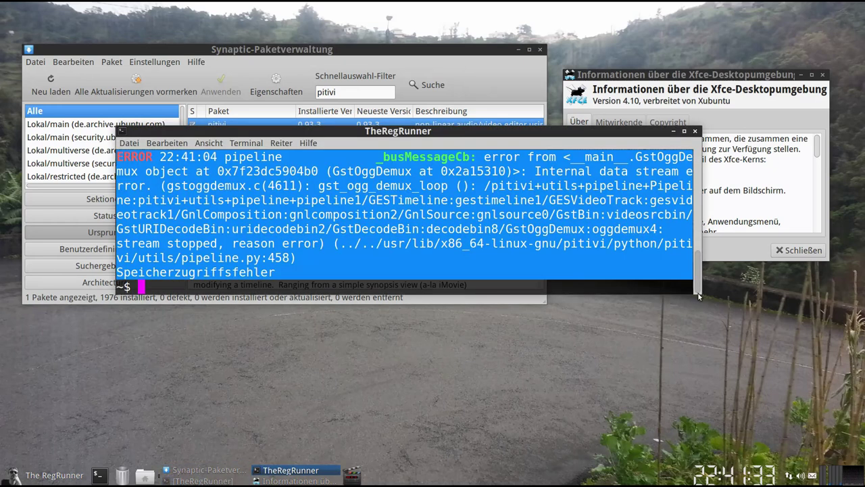
left_click_drag(698, 296, 698, 438)
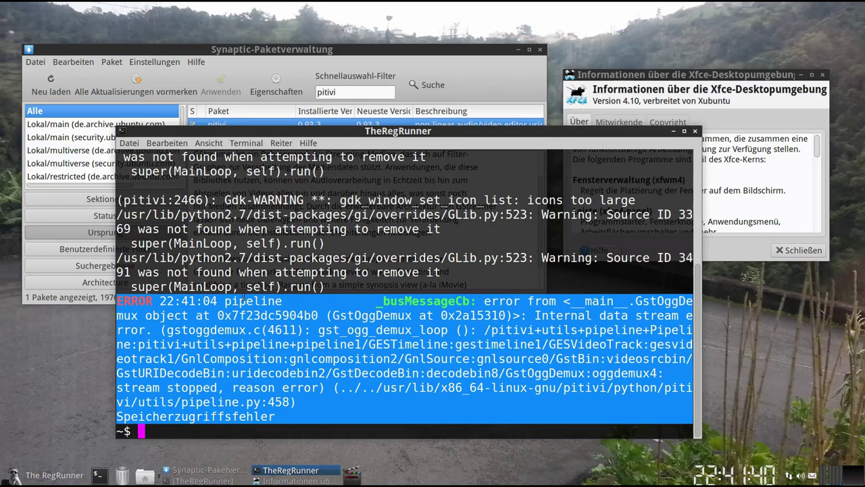
left_click(263, 395)
left_click_drag(290, 417, 93, 414)
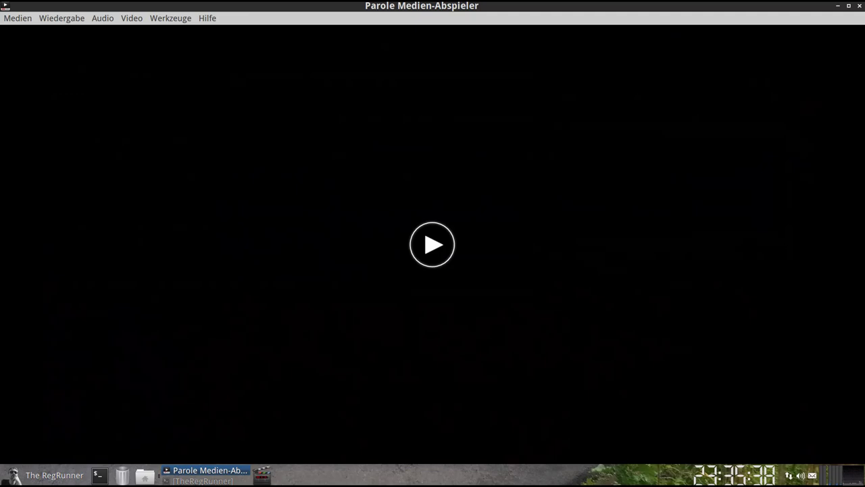
- Close the media player, delete xubuntu.webm and kubuntu.webm from the desktop, and play mint16.webm
left_click(858, 5)
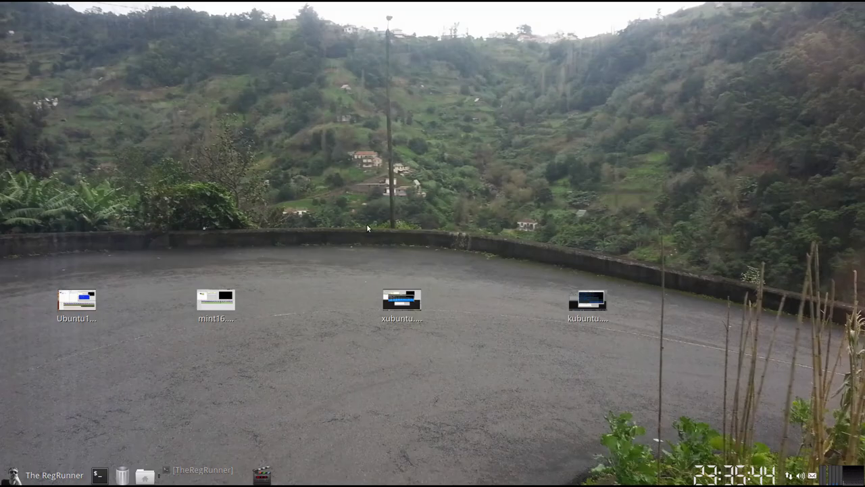
left_click_drag(619, 268, 392, 338)
right_click(394, 307)
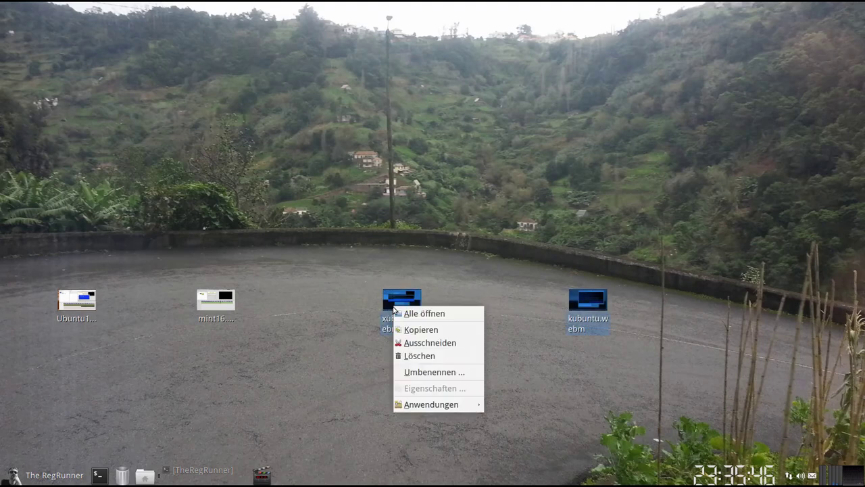
left_click(437, 353)
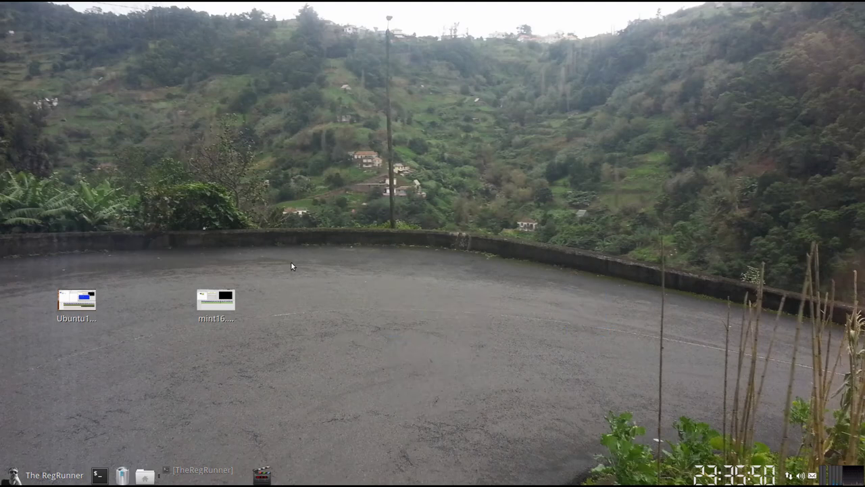
left_click(229, 301)
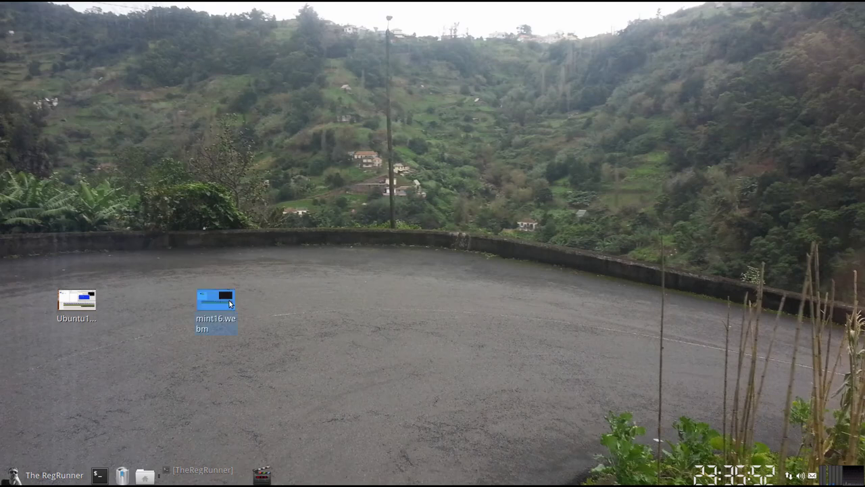
double_click(229, 301)
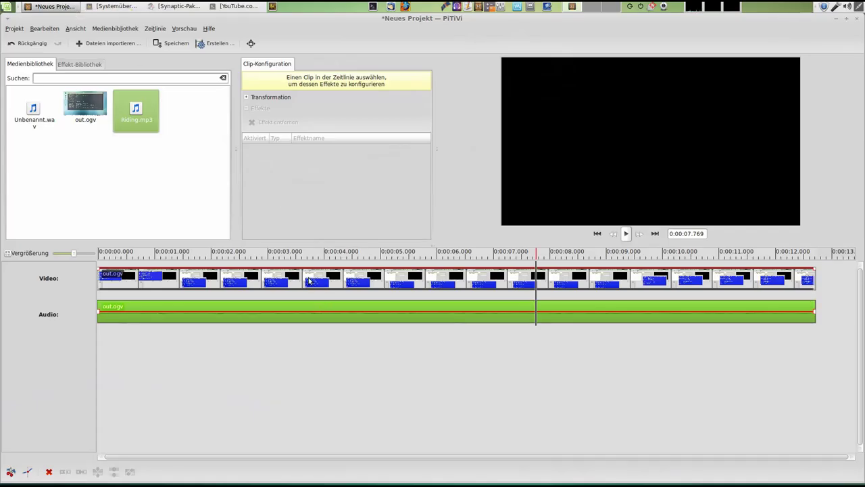
- Try to ungroup the out.ogv clip on the timeline so its video and audio parts can be selected separately
left_click(309, 280)
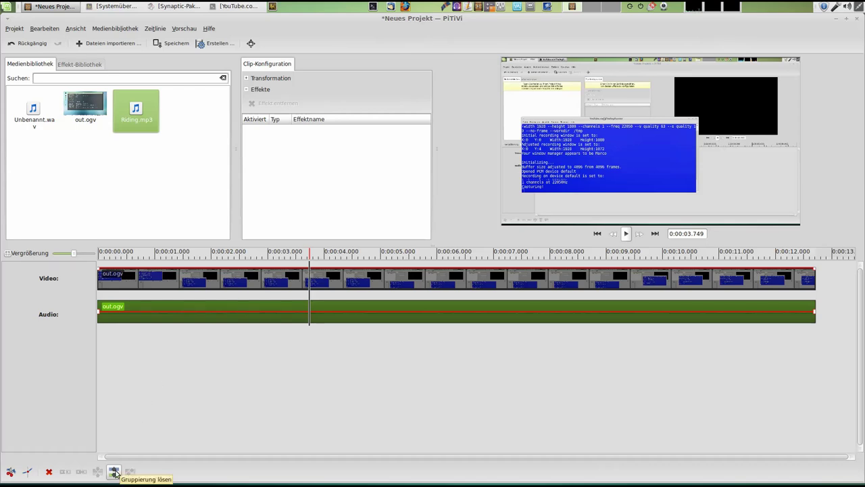
left_click(115, 473)
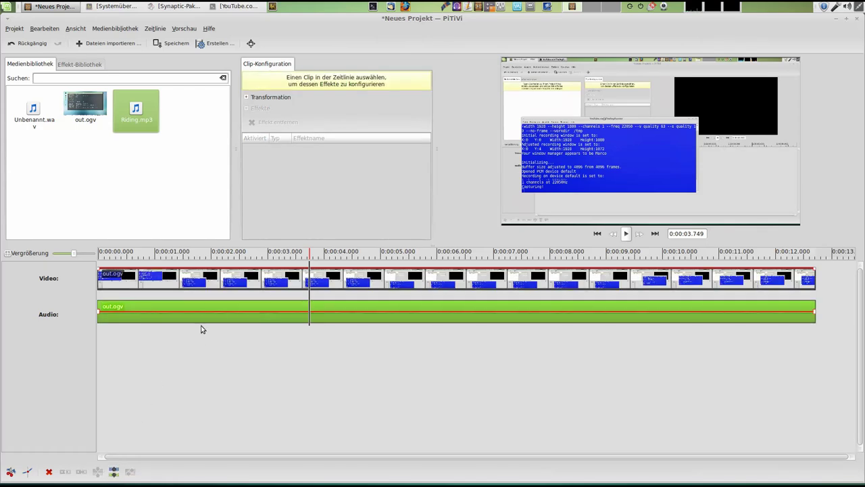
left_click(217, 309)
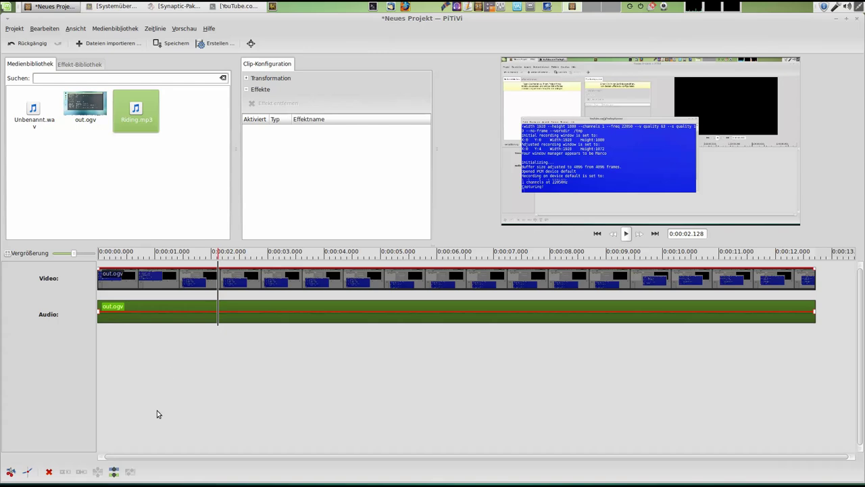
left_click(114, 471)
left_click(254, 307)
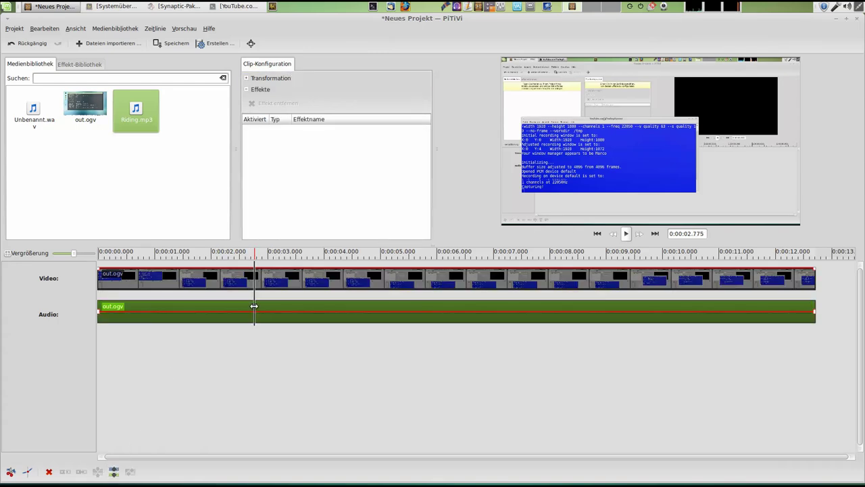
left_click(113, 471)
left_click(173, 305)
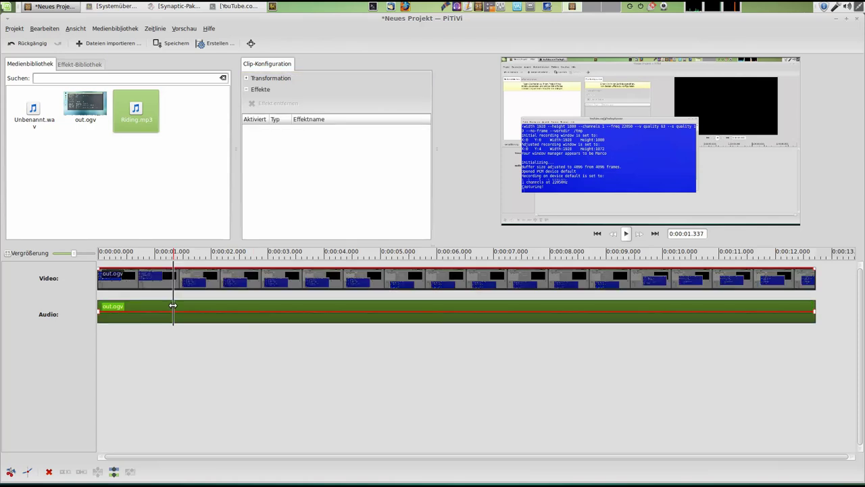
- Retry ungrouping the out.ogv clip from its video part and try to move the video and audio parts independently
mouse_move(206, 289)
left_mouse_down()
mouse_move(284, 289)
mouse_move(206, 289)
left_mouse_up()
left_click(135, 288)
left_click(114, 471)
left_click(169, 278)
left_click_drag(169, 278, 108, 279)
left_click(114, 471)
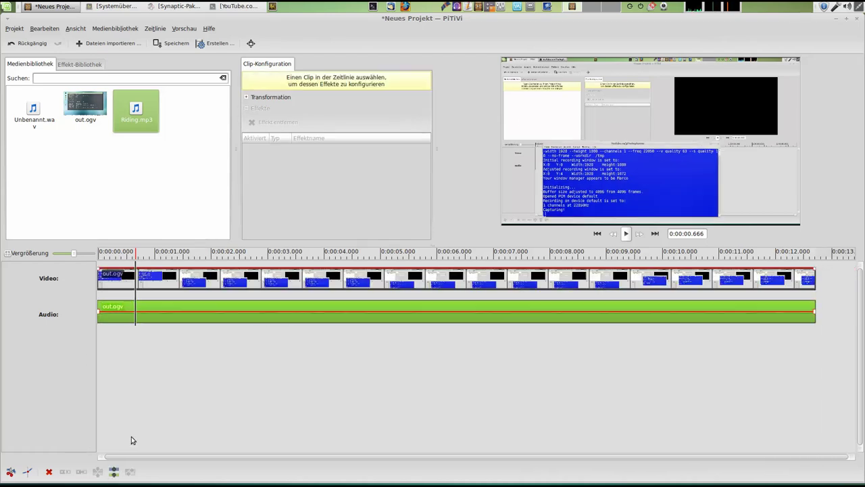
mouse_move(177, 281)
left_mouse_down()
mouse_move(250, 281)
mouse_move(180, 292)
left_mouse_up()
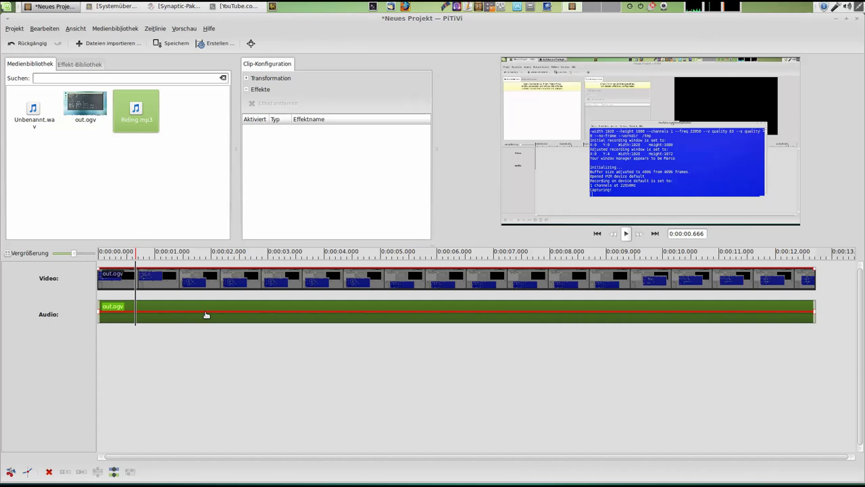
left_click_drag(206, 316, 203, 326)
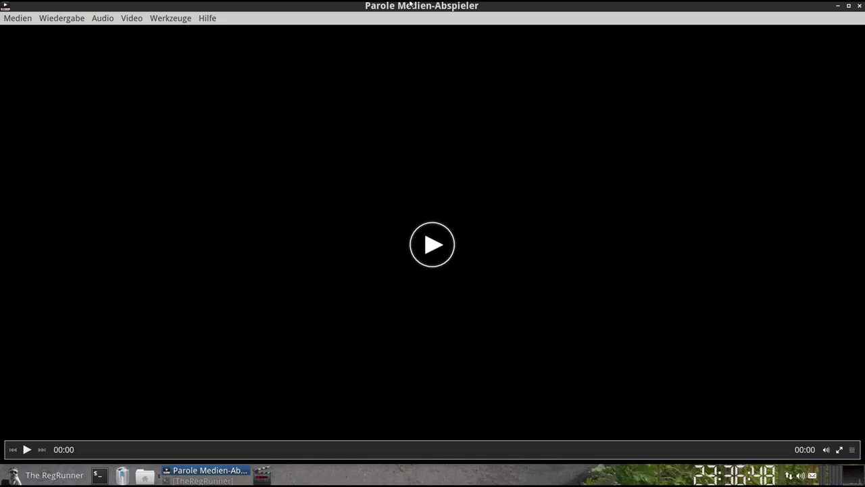
- Close the media player, delete mint16.webm from the desktop, and play the Ubuntu recording moved into its place
left_click(859, 6)
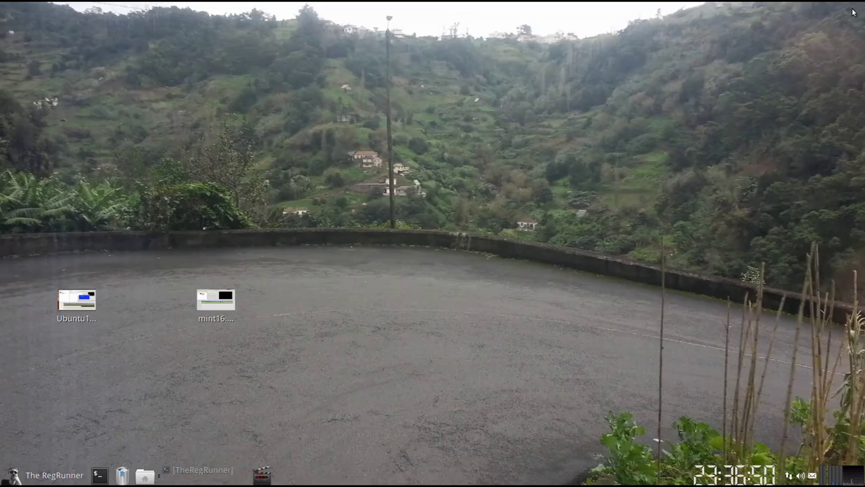
left_click_drag(297, 242, 162, 330)
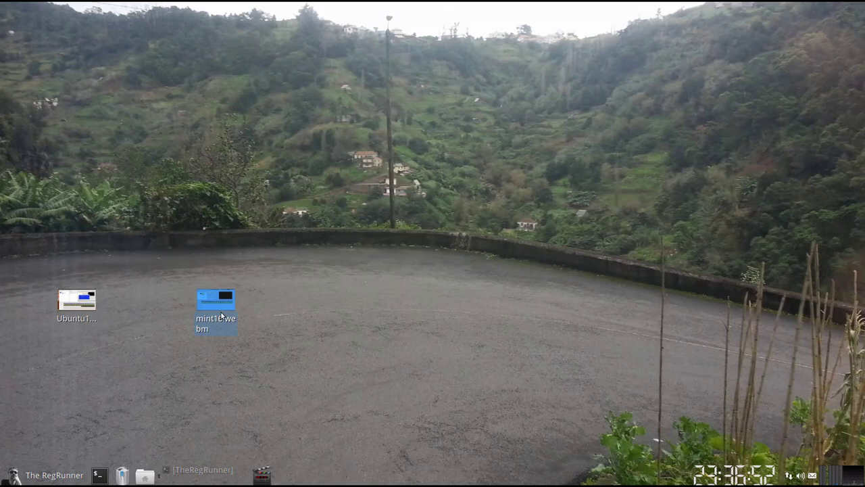
right_click(215, 302)
left_click(230, 398)
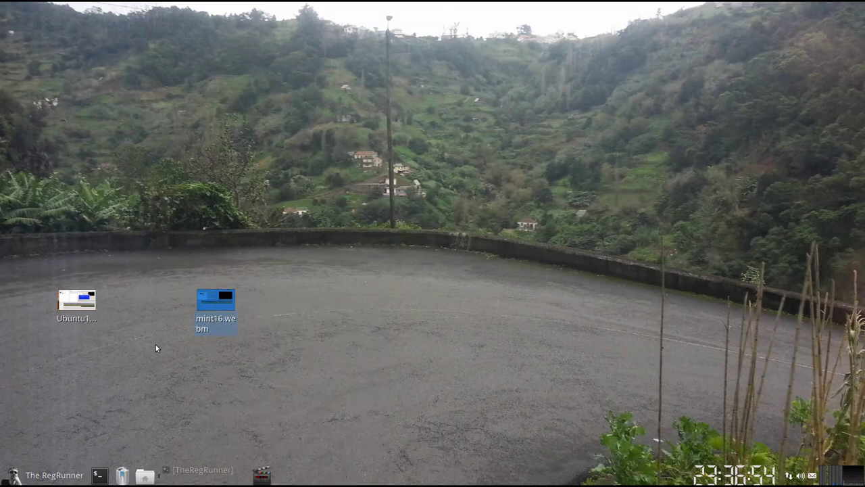
left_click_drag(92, 313, 217, 301)
left_click(249, 354)
double_click(221, 298)
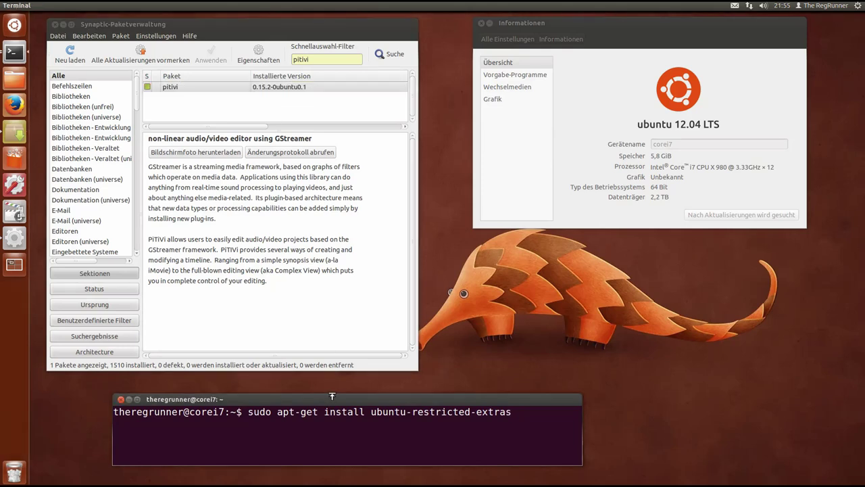
- Minimize the package manager, system information and terminal windows, and open the existing Neues Projekt in PiTiVi
left_click(62, 25)
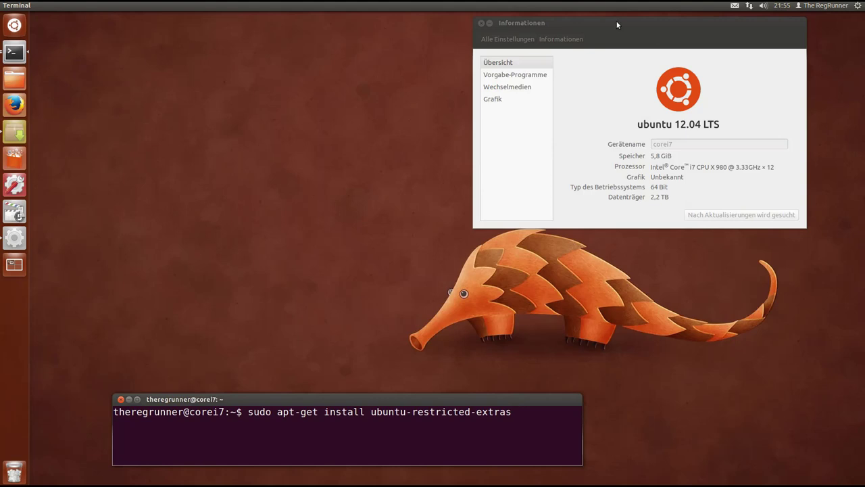
left_click(489, 24)
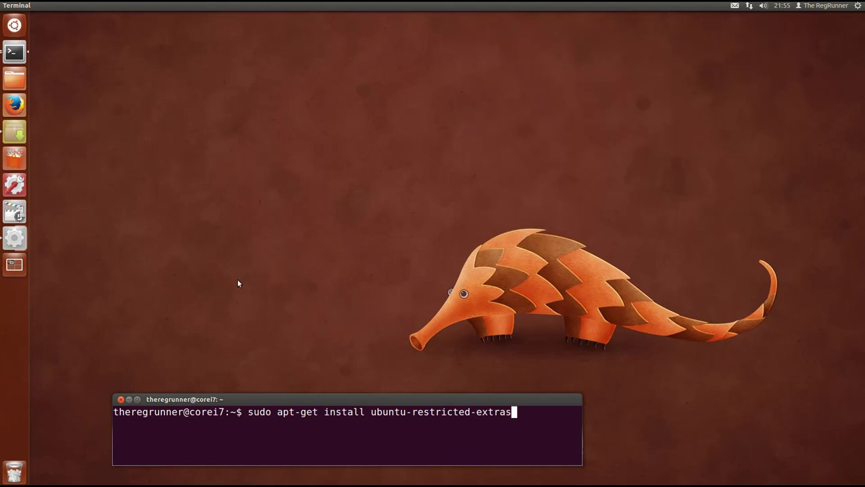
left_click(129, 398)
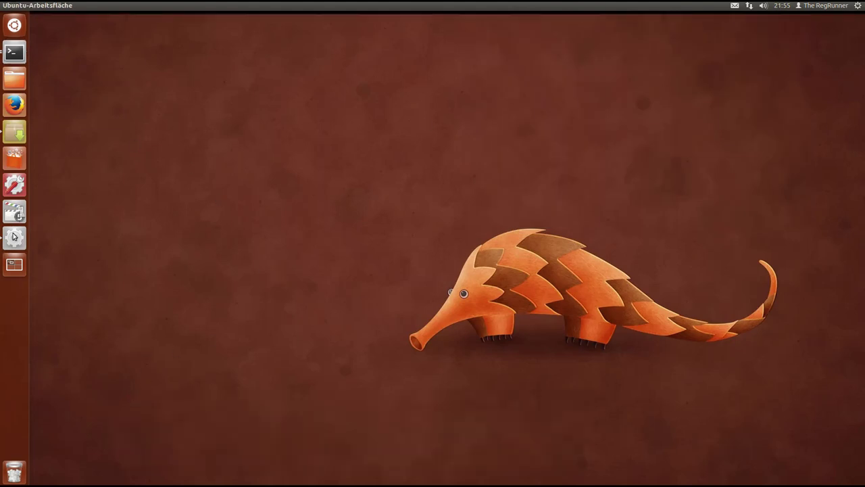
left_click(14, 212)
double_click(330, 213)
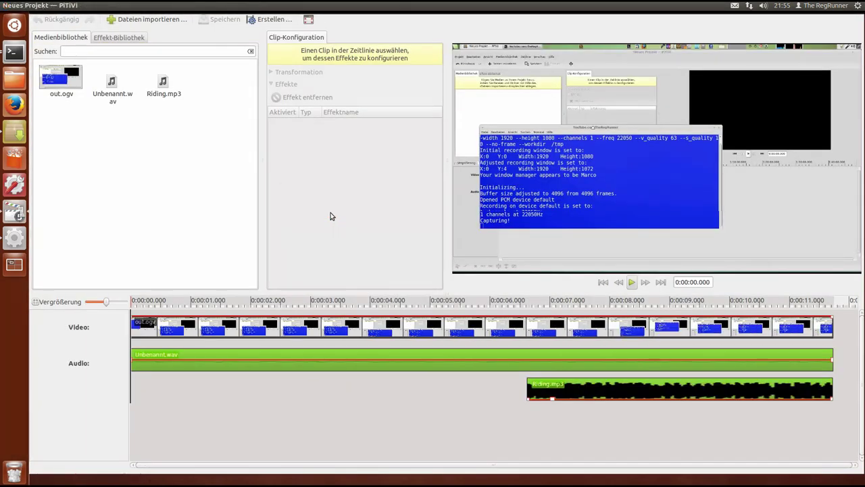
- Match out.ogv, Unbenannt.wav and Riding.mp3 in the media library with their clips on the timeline
left_click(58, 88)
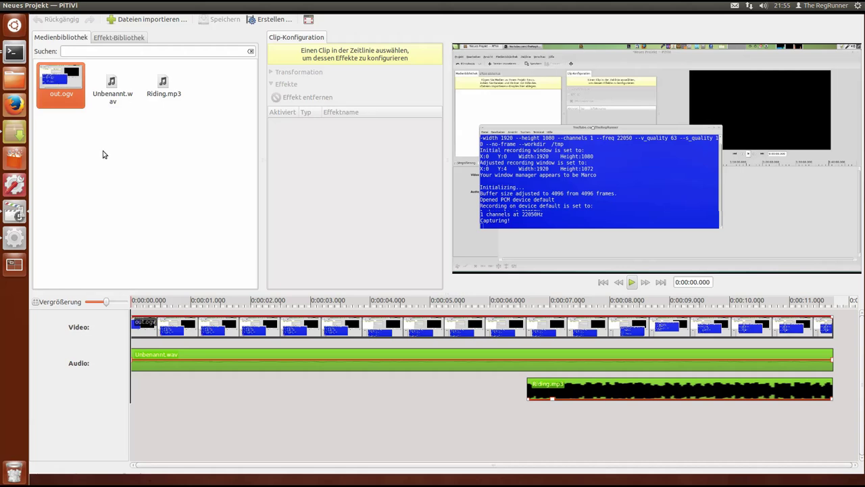
left_click(187, 327)
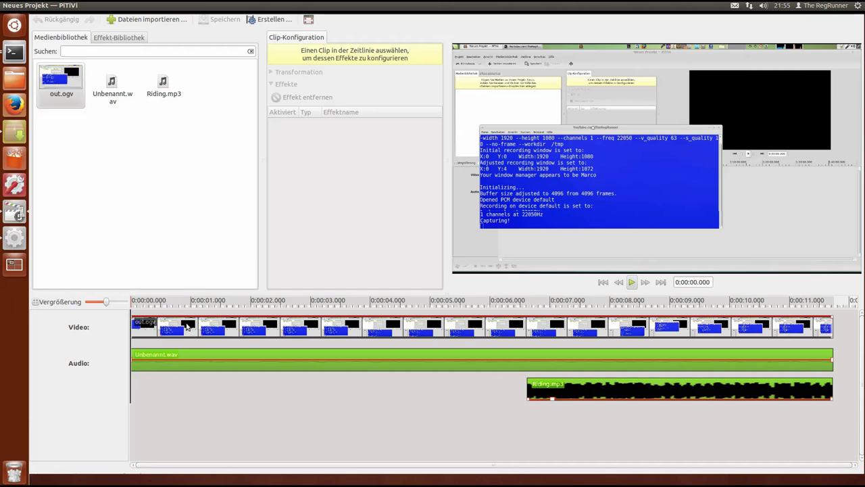
left_click(113, 86)
left_click(209, 296)
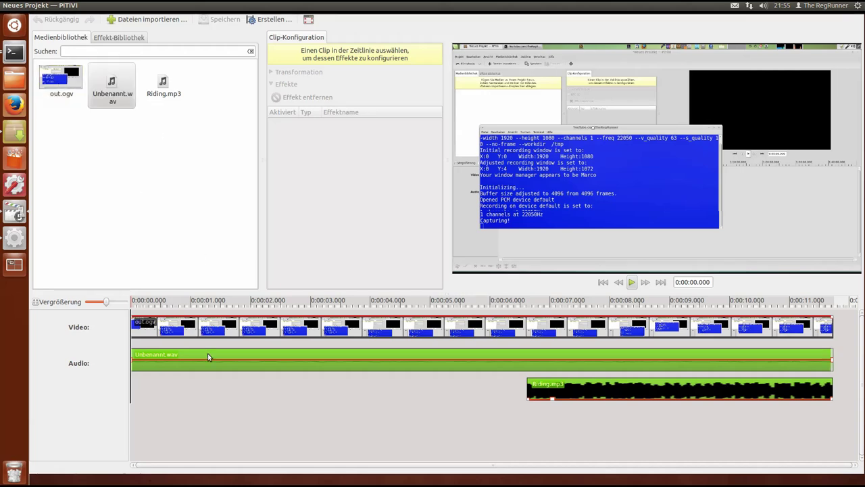
left_click(208, 354)
left_click(164, 84)
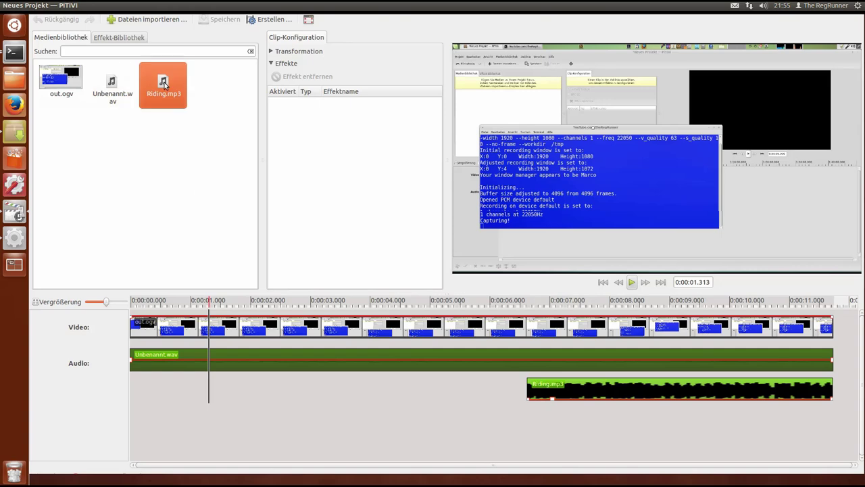
left_click(575, 386)
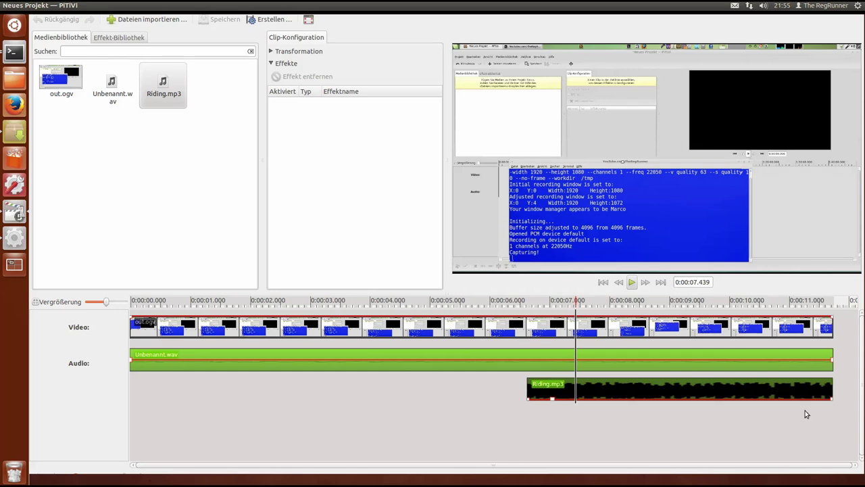
- Open the render settings for the project and choose the HTML5 video preset
left_click(269, 19)
left_click_drag(388, 174, 324, 124)
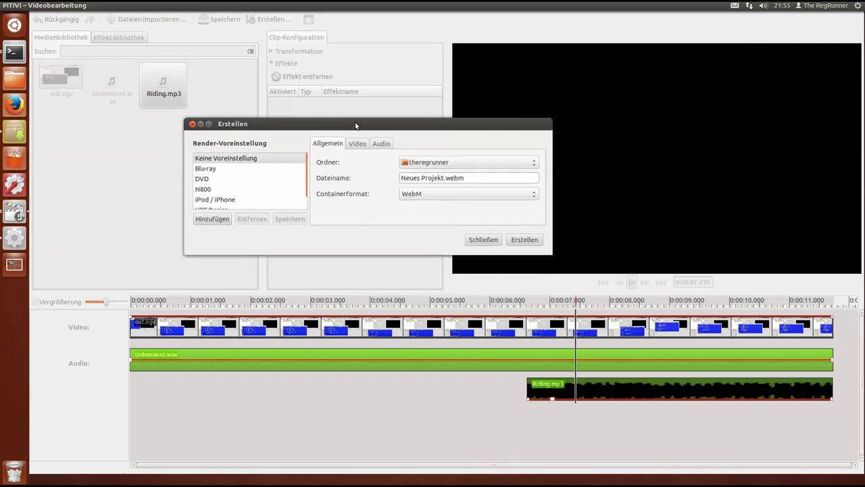
scroll(290, 186, "down", 1)
left_click(232, 204)
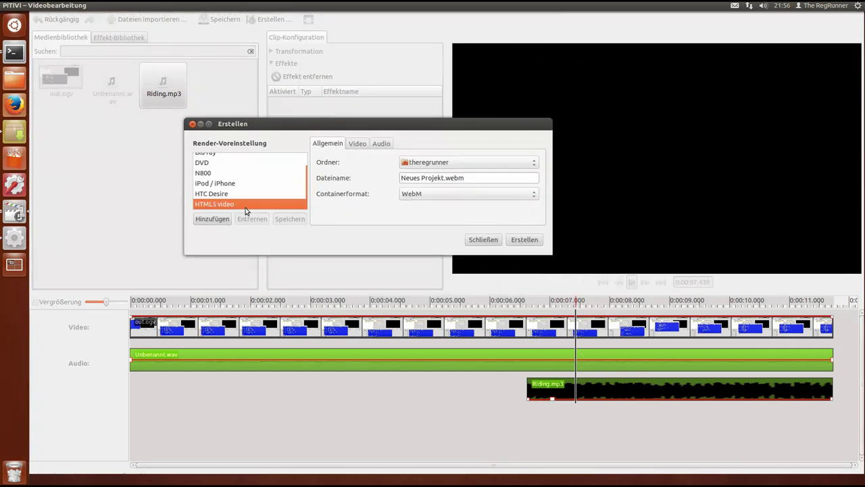
- Set the number of threads to 10 in the advanced settings of the On2 VP8 video encoder
left_click(357, 144)
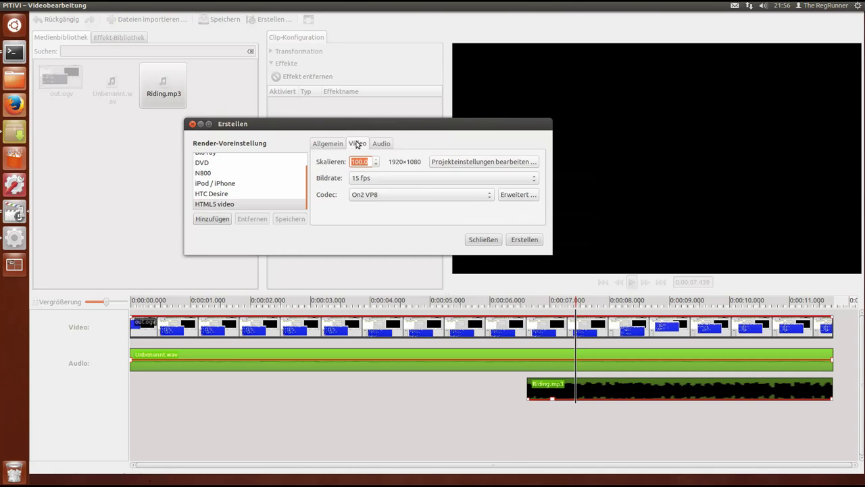
left_click(518, 195)
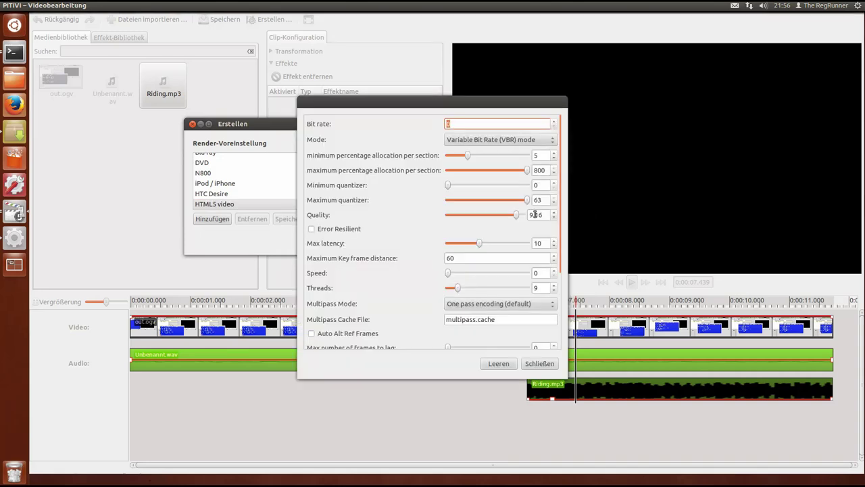
left_click_drag(546, 215, 529, 216)
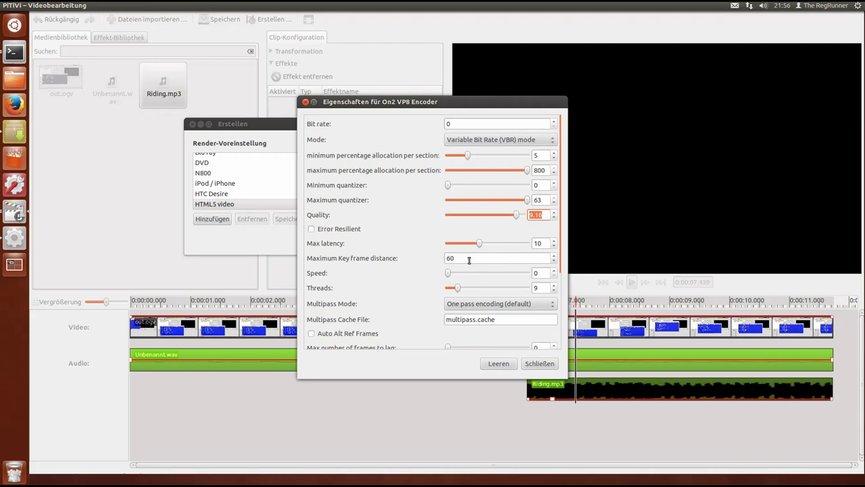
left_click(554, 285)
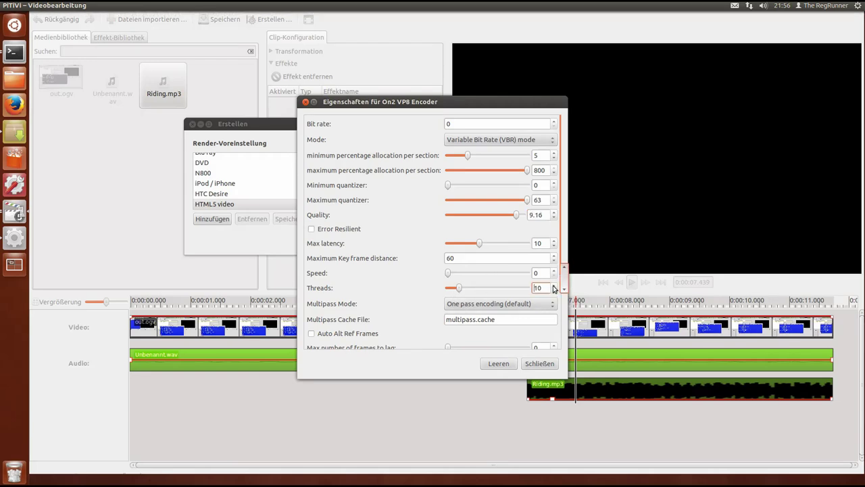
left_click(539, 364)
- Review the audio settings and available video codecs for rendering, and return to the general output settings
left_click(380, 144)
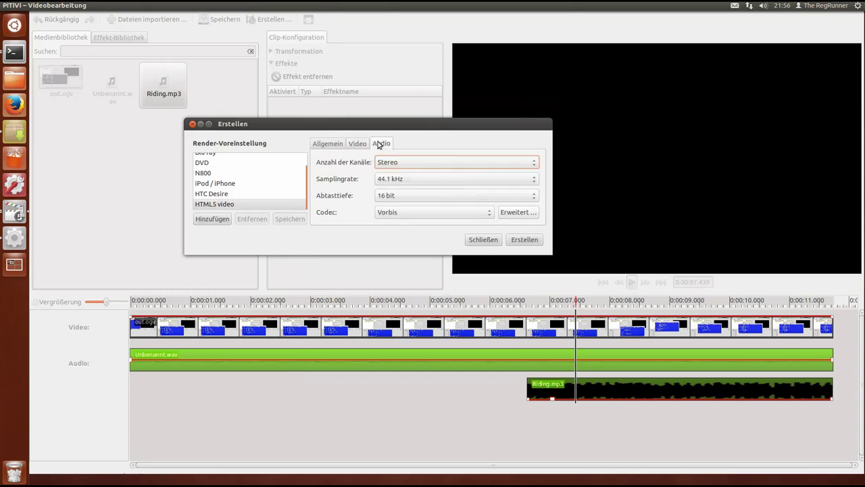
left_click(364, 145)
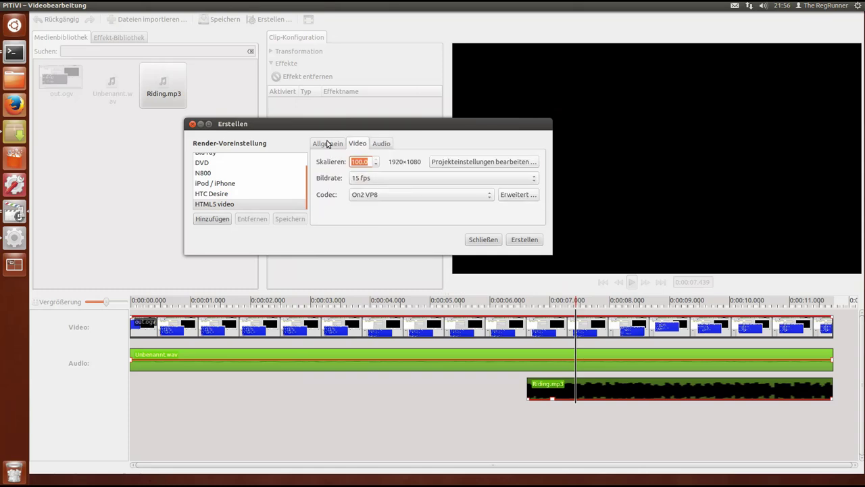
left_click(390, 194)
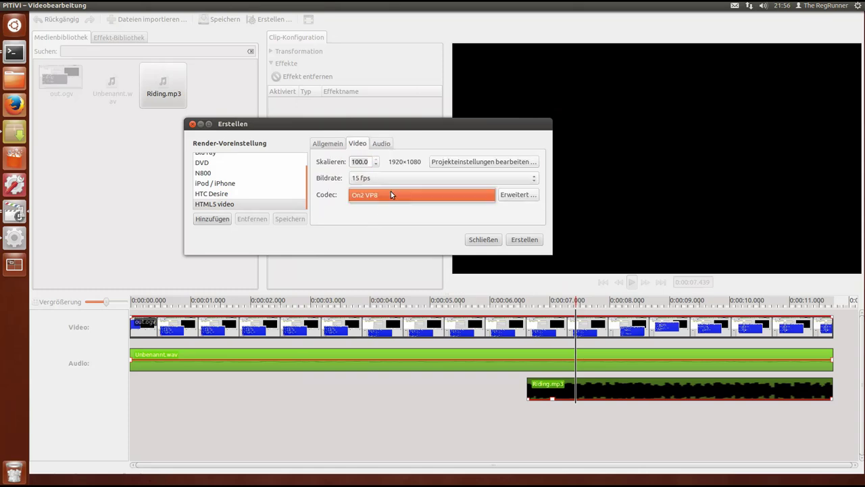
left_click(327, 147)
left_click(330, 145)
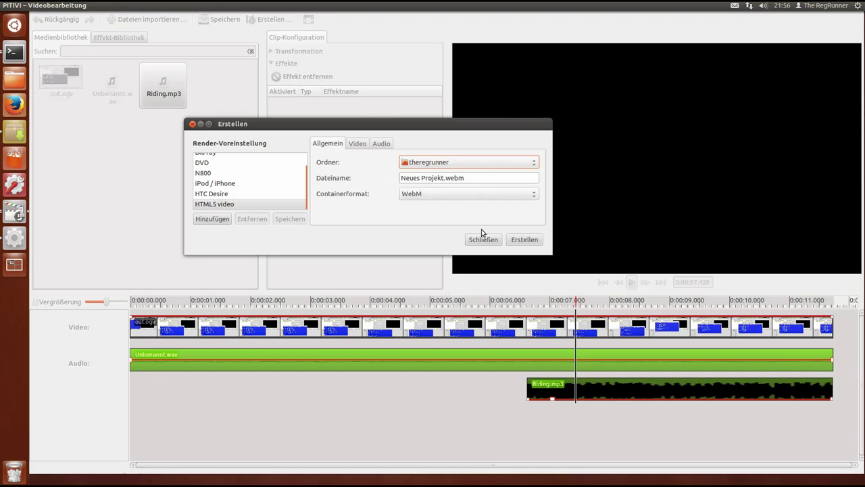
- Render the project as Neues Projekt.webm and close the project, saving its changes
left_click(525, 241)
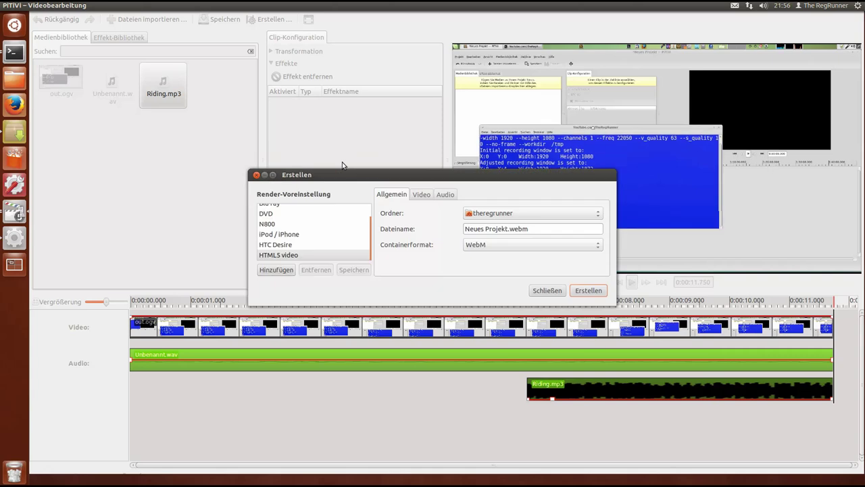
left_click_drag(354, 174, 257, 108)
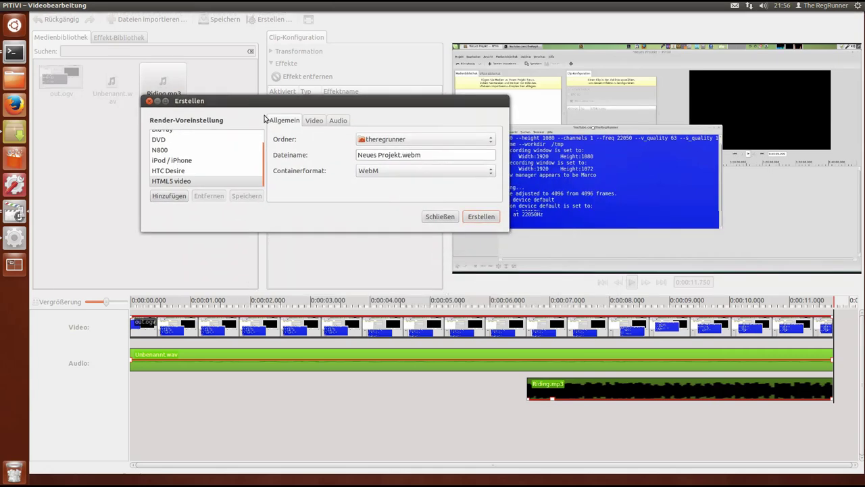
left_click(435, 218)
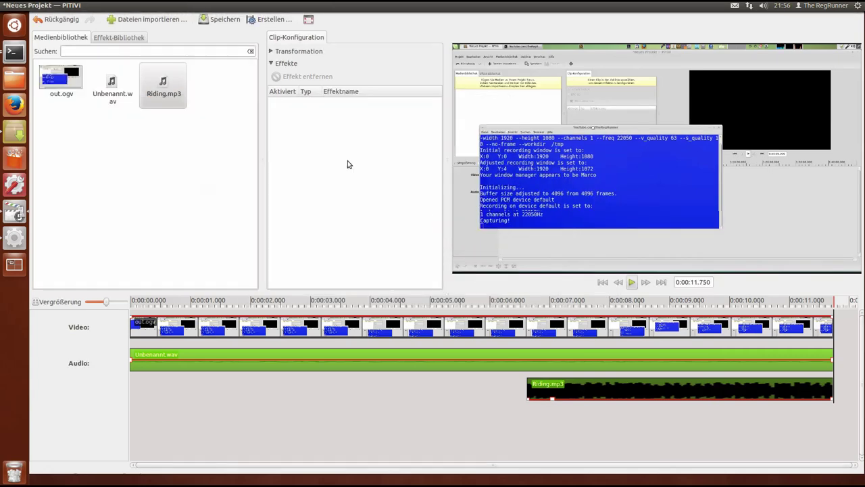
left_click(8, 5)
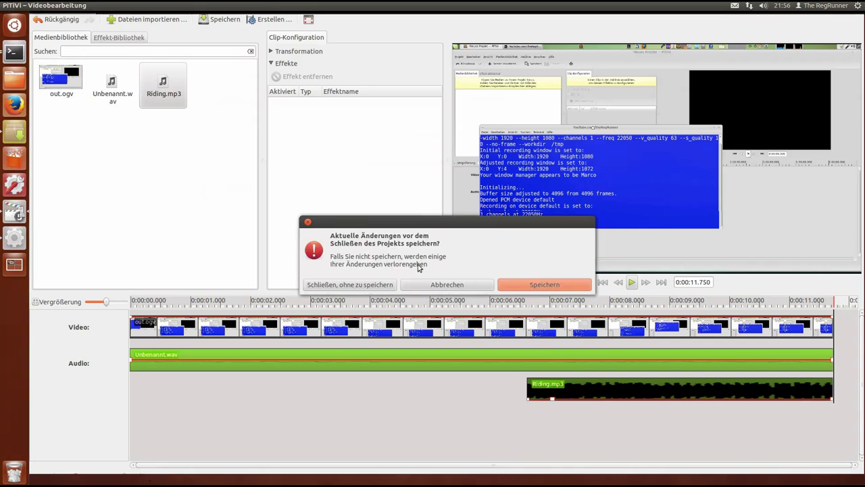
left_click(540, 285)
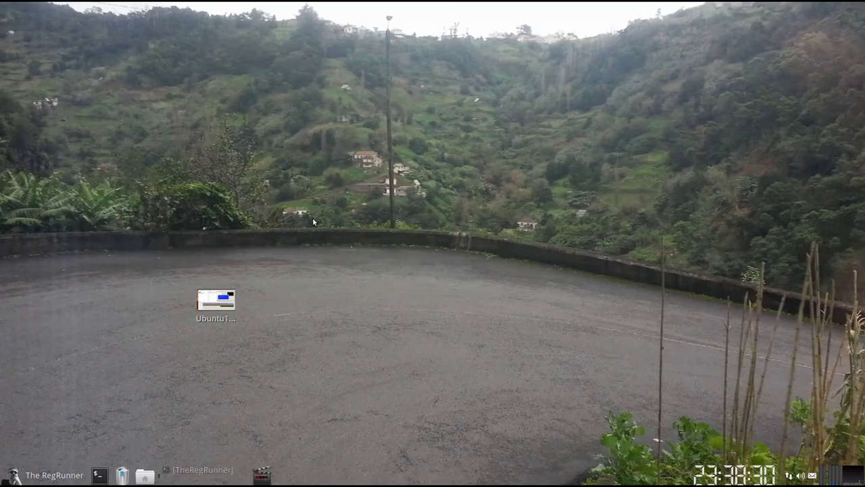
- Select Ubuntu12.04.webm on the Xubuntu desktop and locate VirtualBox among the accessory applications without launching it
left_click(223, 301)
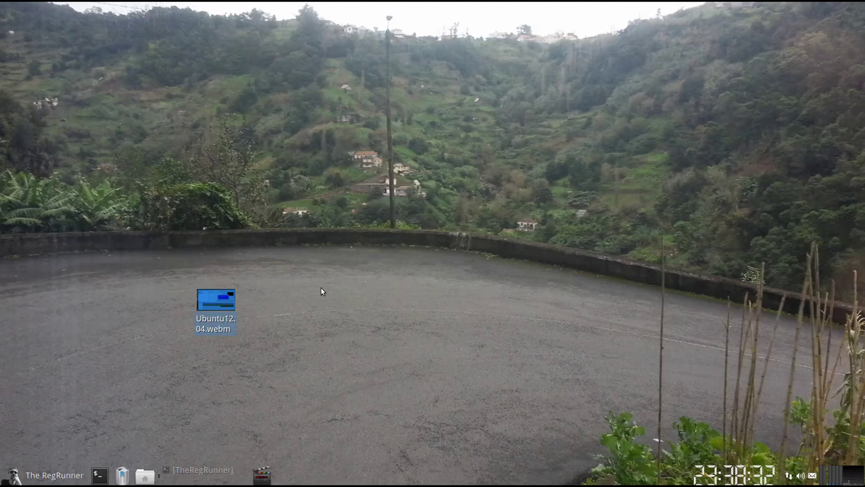
left_click(43, 477)
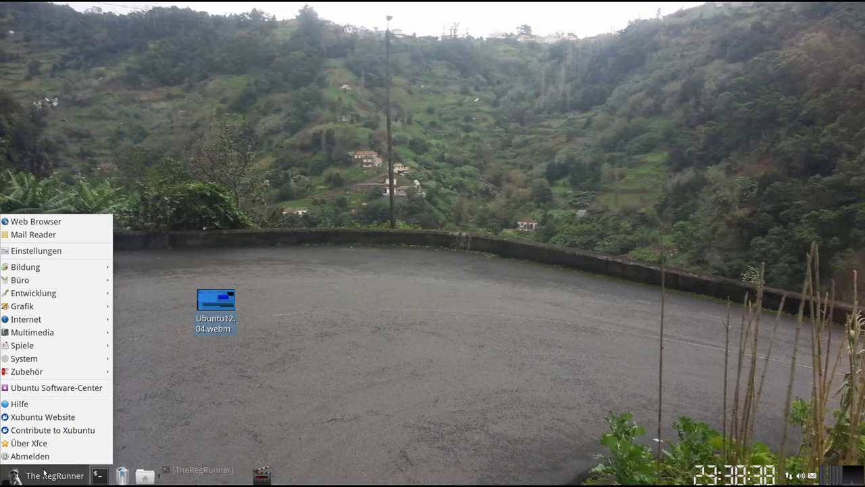
mouse_move(61, 372)
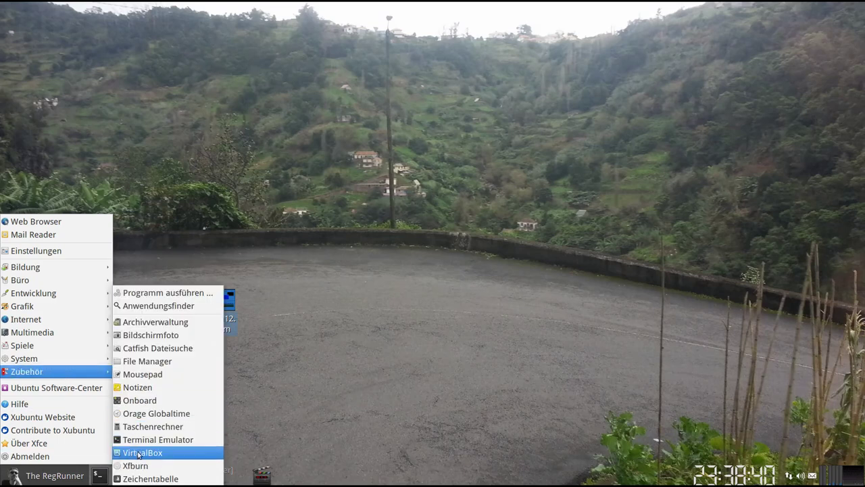
left_click(350, 412)
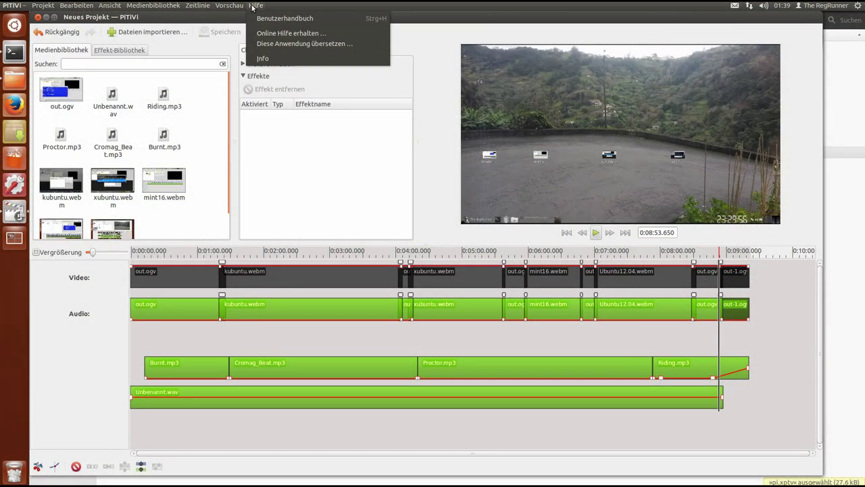
- Check the version information of PiTiVi and close the information dialog
left_click(277, 59)
left_click_drag(407, 200, 323, 137)
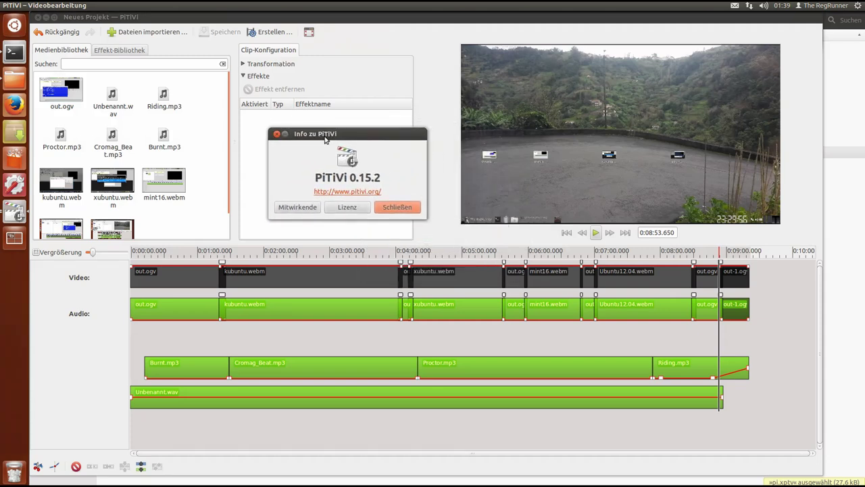
left_click(398, 207)
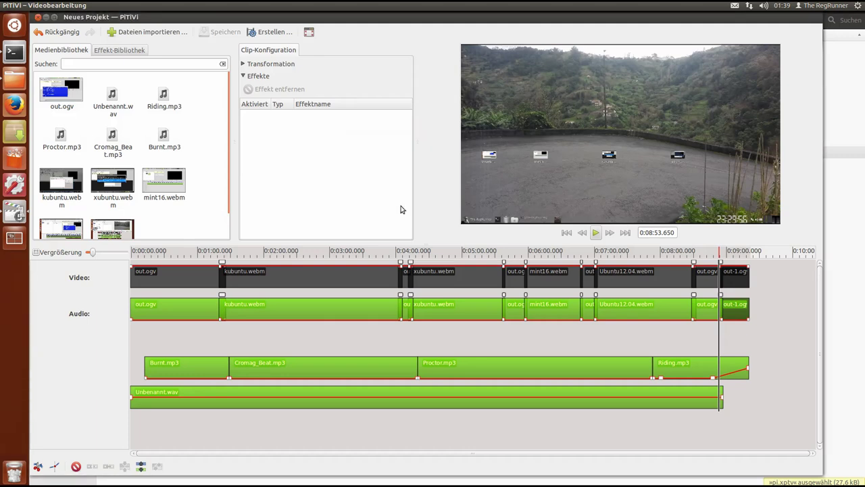